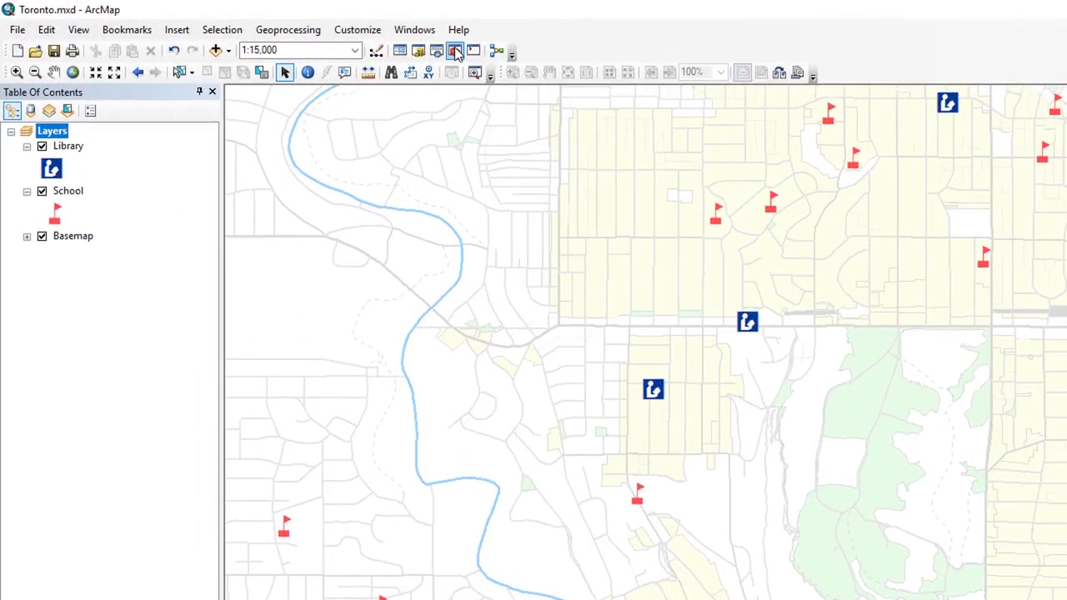
# Step: Dock the ArcToolbox window beside the Toronto map's layer list
pyautogui.click(455, 52)
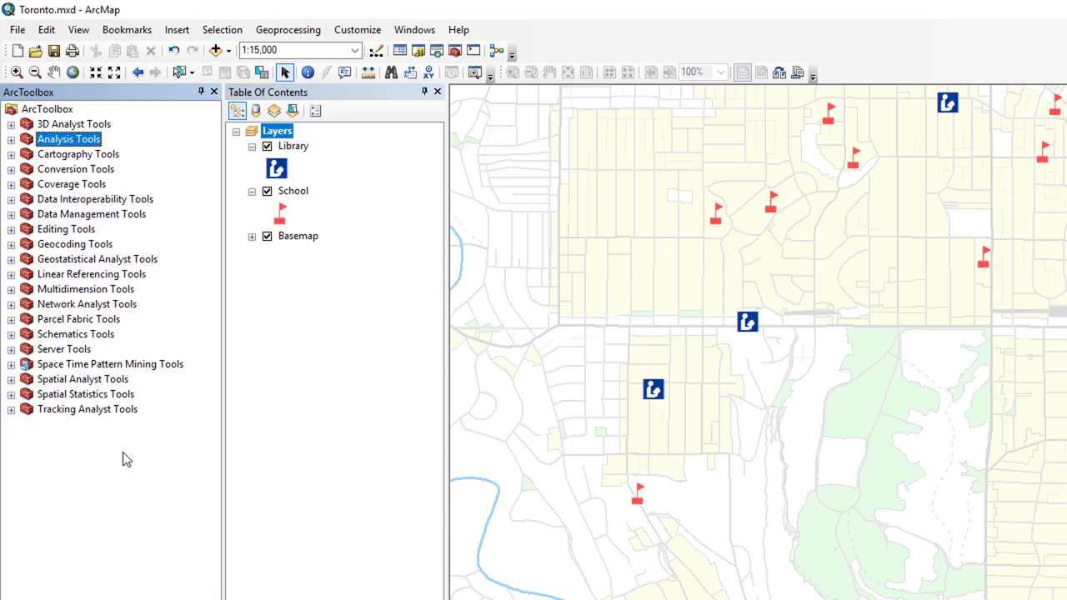
# Step: Expand Analysis Tools and survey its Extract, Overlay, Proximity and Statistics toolsets
pyautogui.click(11, 140)
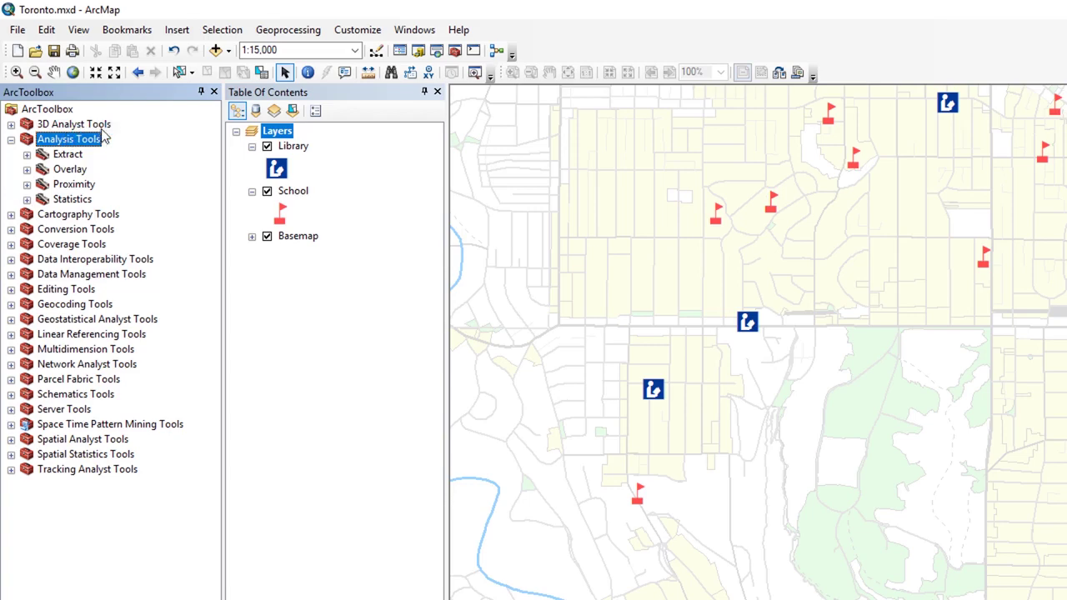
pyautogui.click(73, 157)
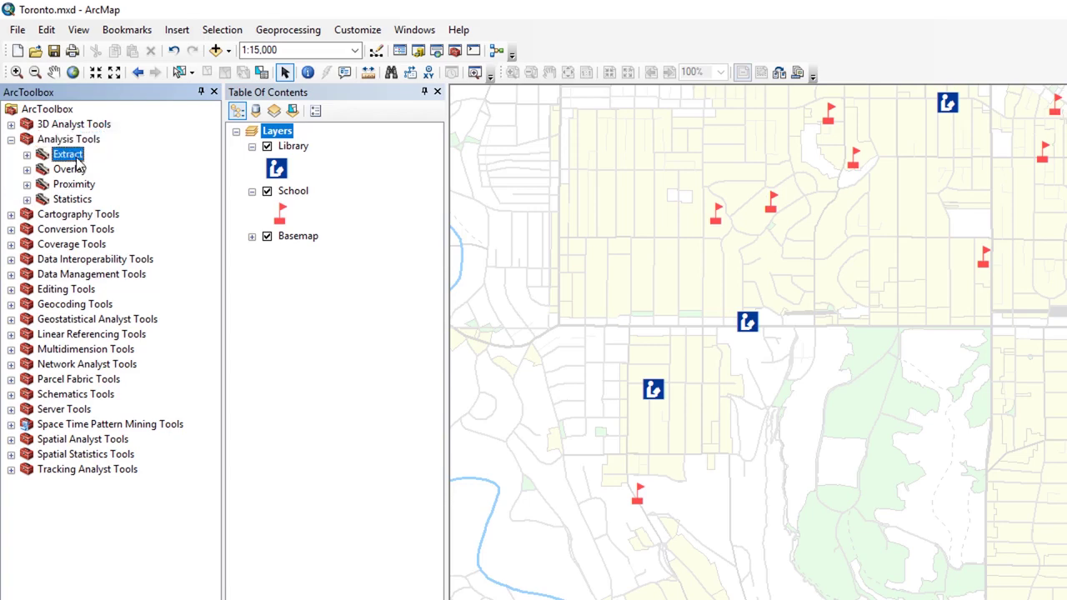
pyautogui.click(80, 171)
pyautogui.click(87, 186)
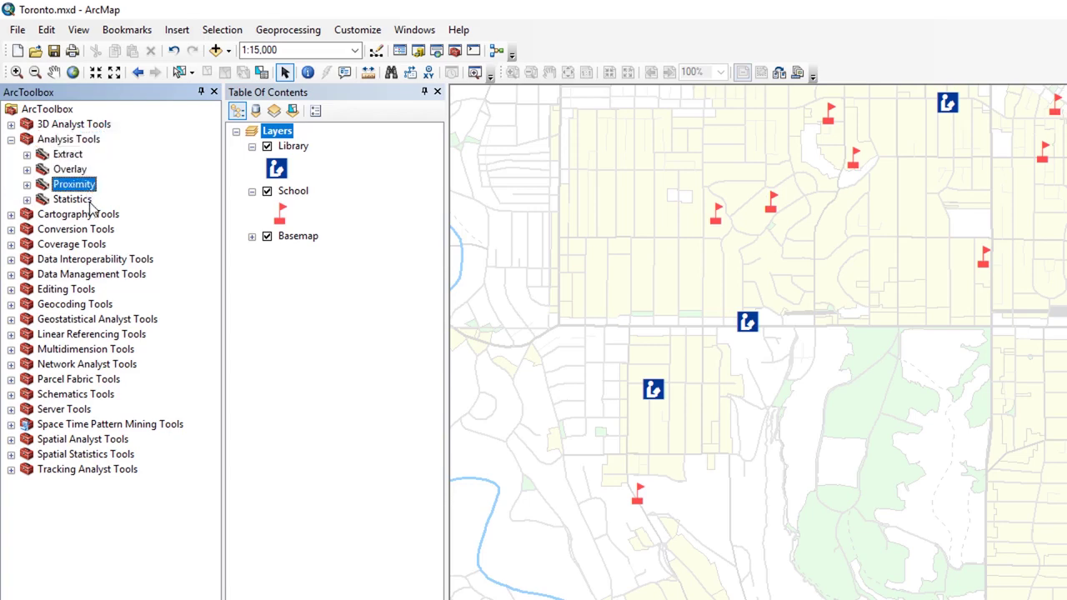
pyautogui.click(87, 203)
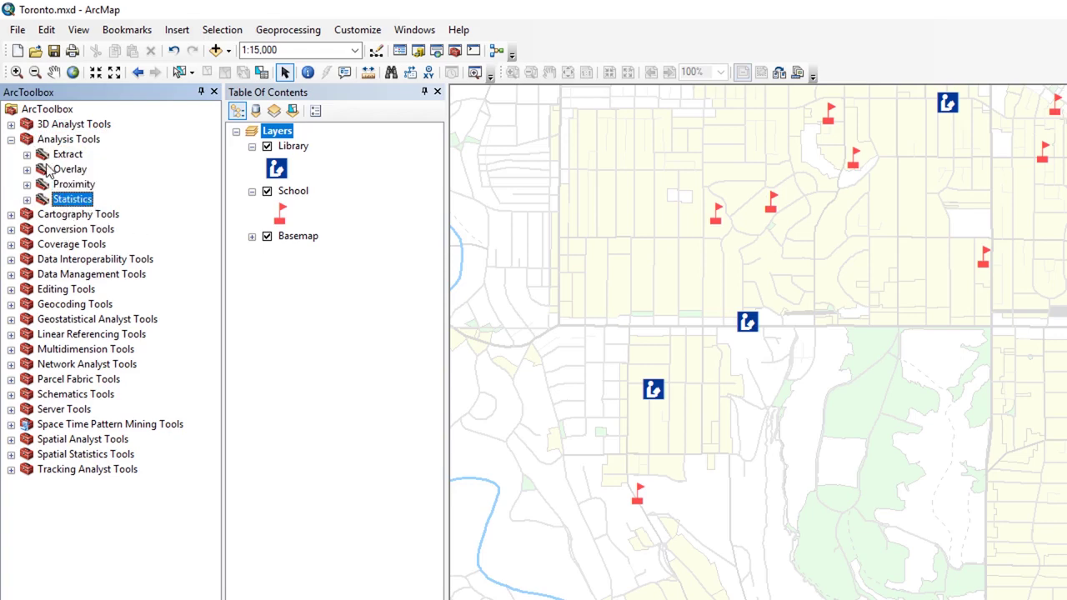
# Step: Expand the Proximity toolset to list Buffer and Multiple Ring Buffer, settling on Buffer
pyautogui.click(28, 184)
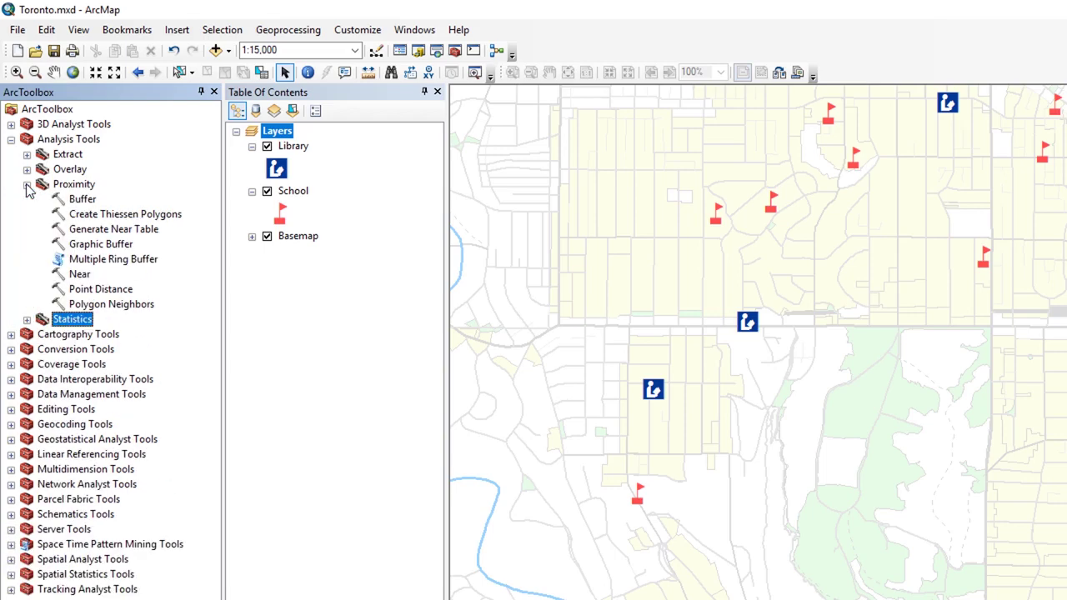
pyautogui.click(91, 202)
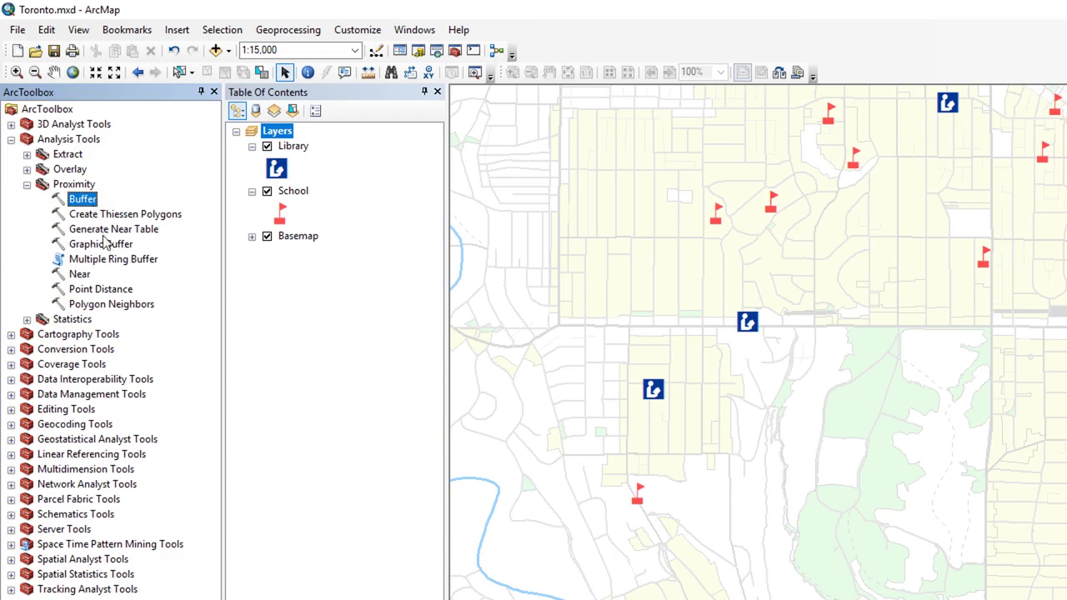
pyautogui.click(108, 260)
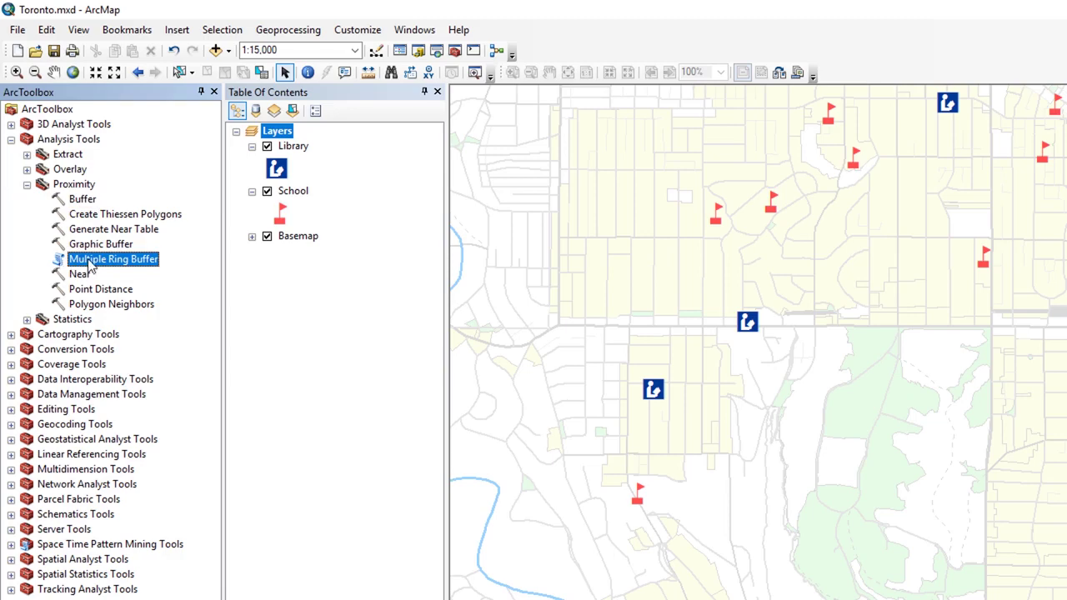
pyautogui.click(88, 201)
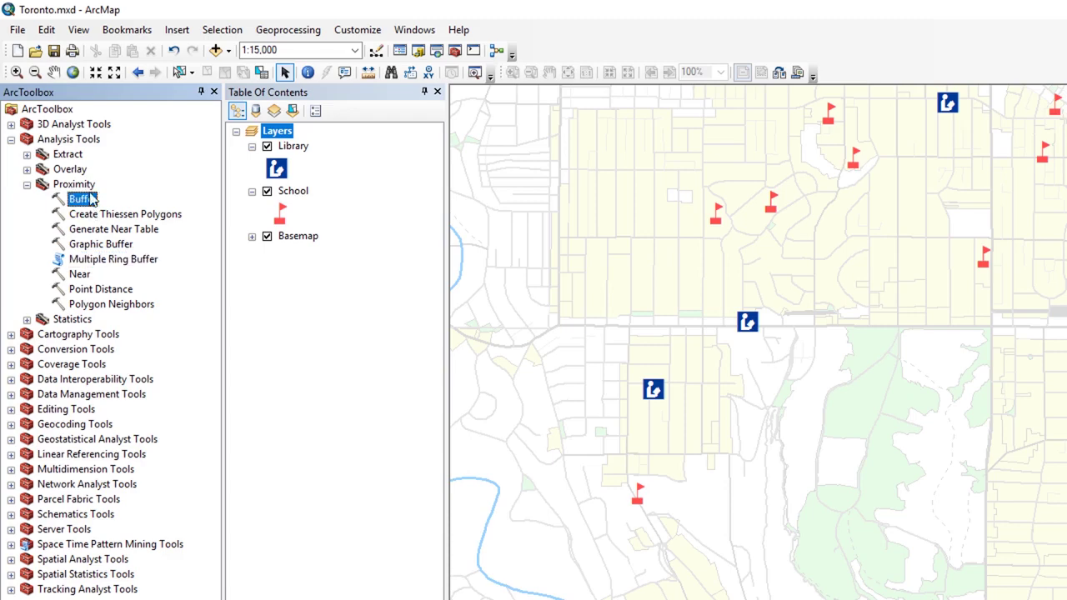
# Step: Configure Buffer with input Library, output Library_Buffer1, 500 Meters distance and dissolve type ALL
pyautogui.doubleClick(92, 200)
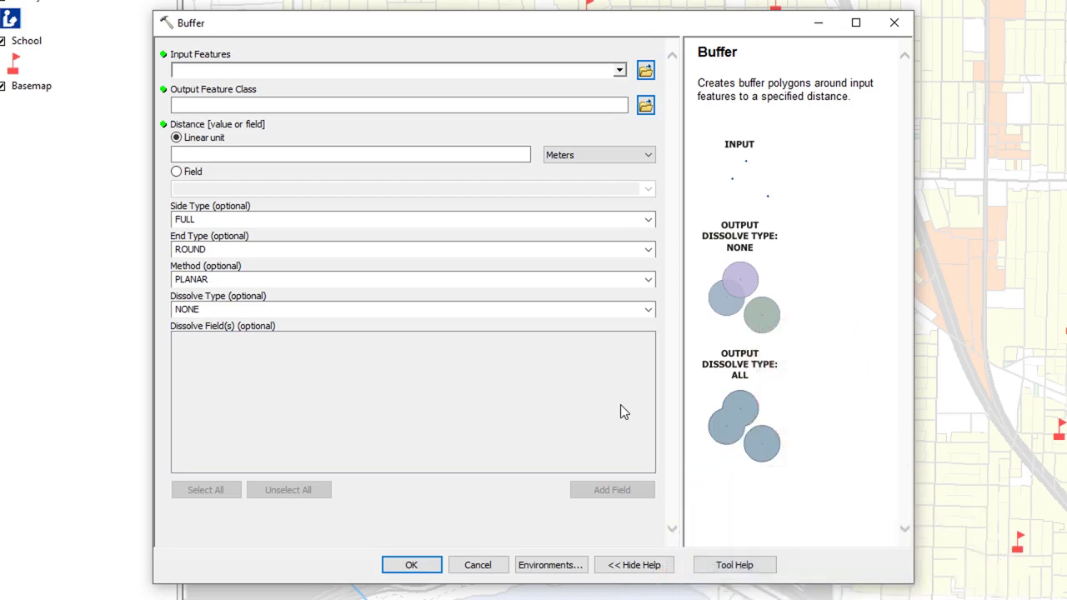
pyautogui.click(617, 71)
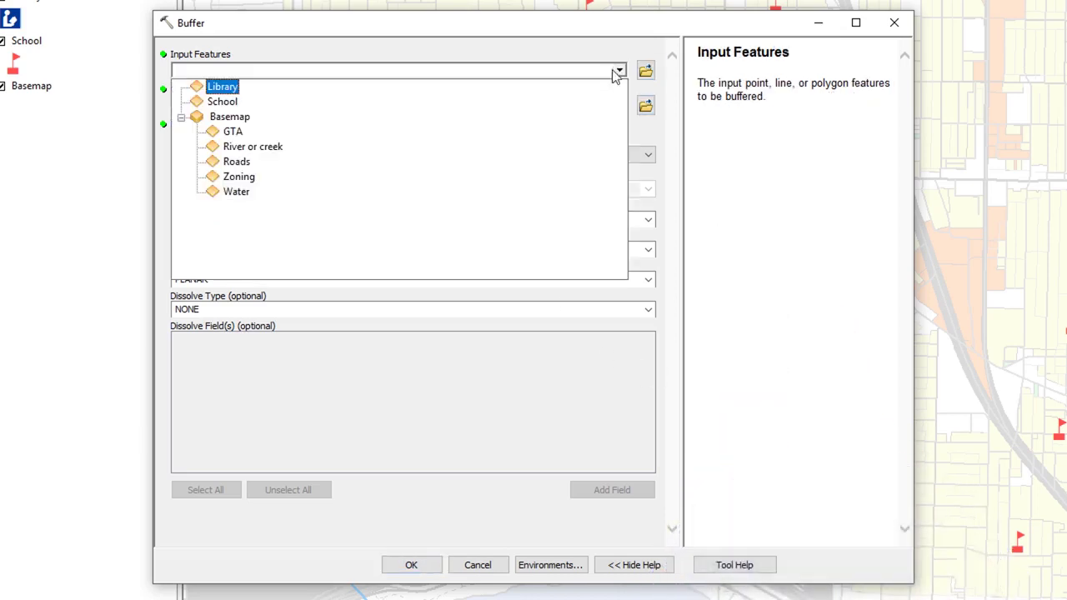
pyautogui.click(223, 87)
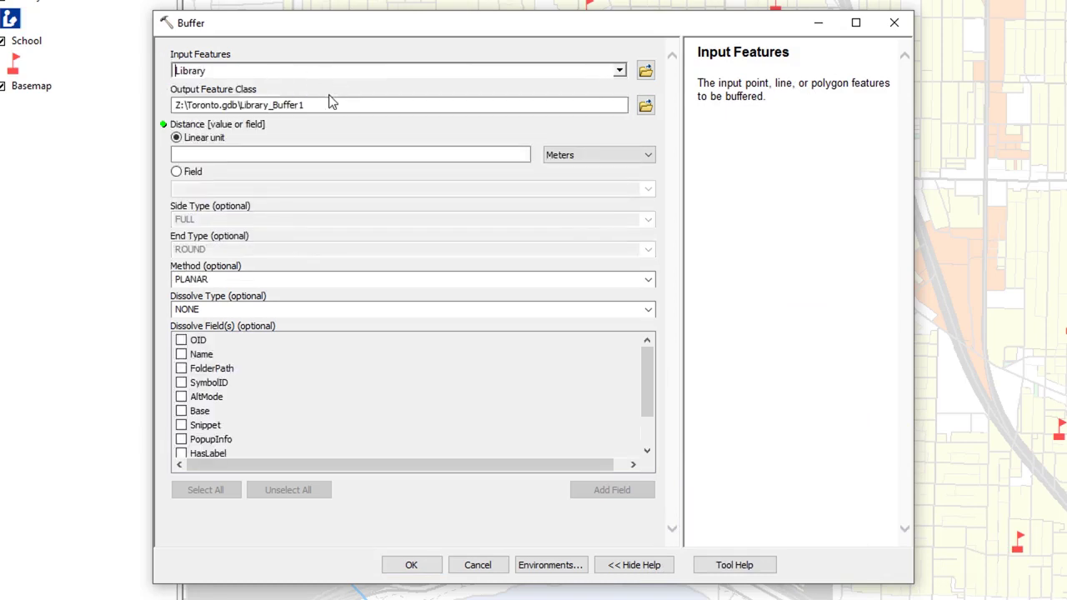
pyautogui.click(330, 104)
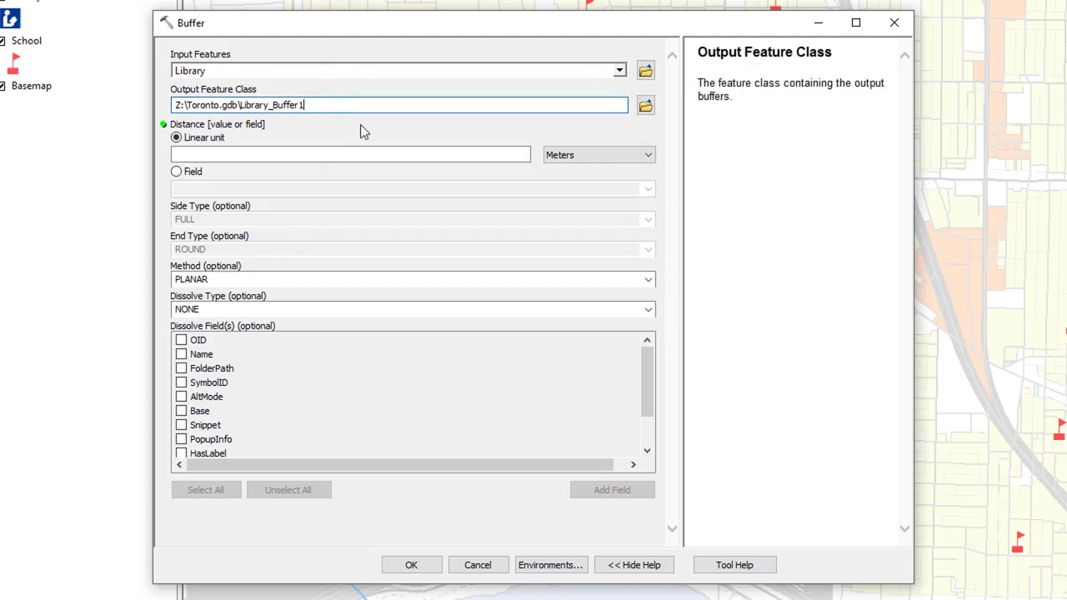
pyautogui.click(490, 153)
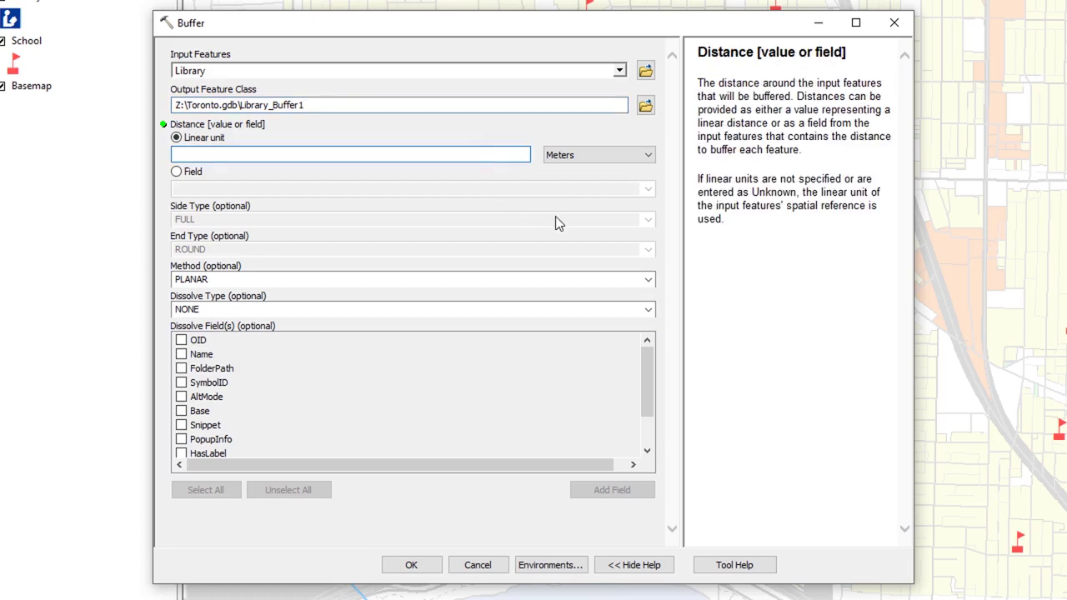
pyautogui.write('500')
pyautogui.click(647, 309)
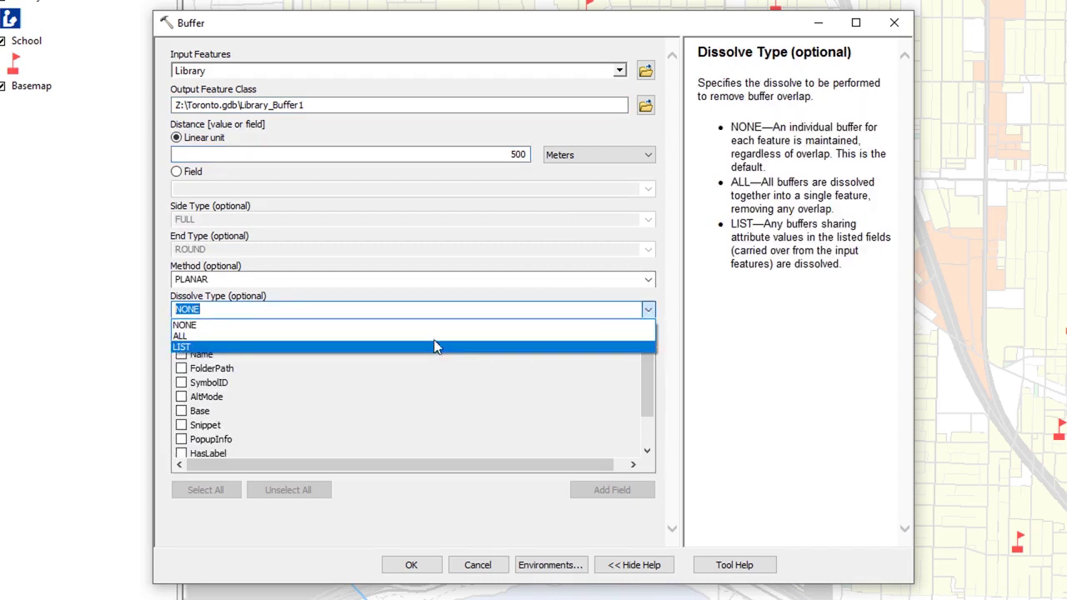
pyautogui.click(434, 336)
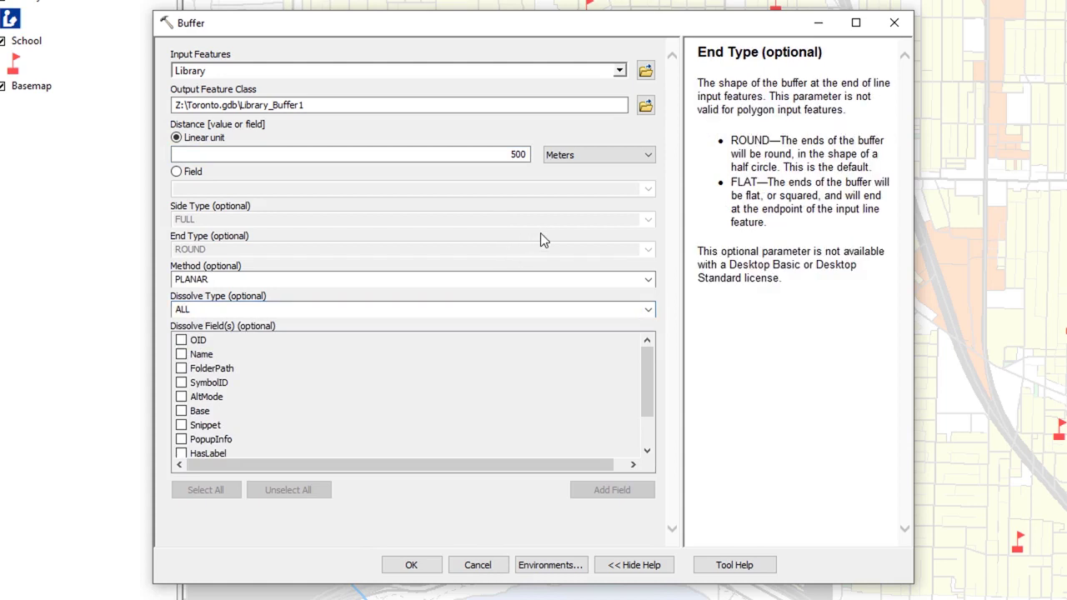
# Step: Review the Buffer dialog's default side FULL, end ROUND and method PLANAR settings
pyautogui.hotkey('ctrl', '2')
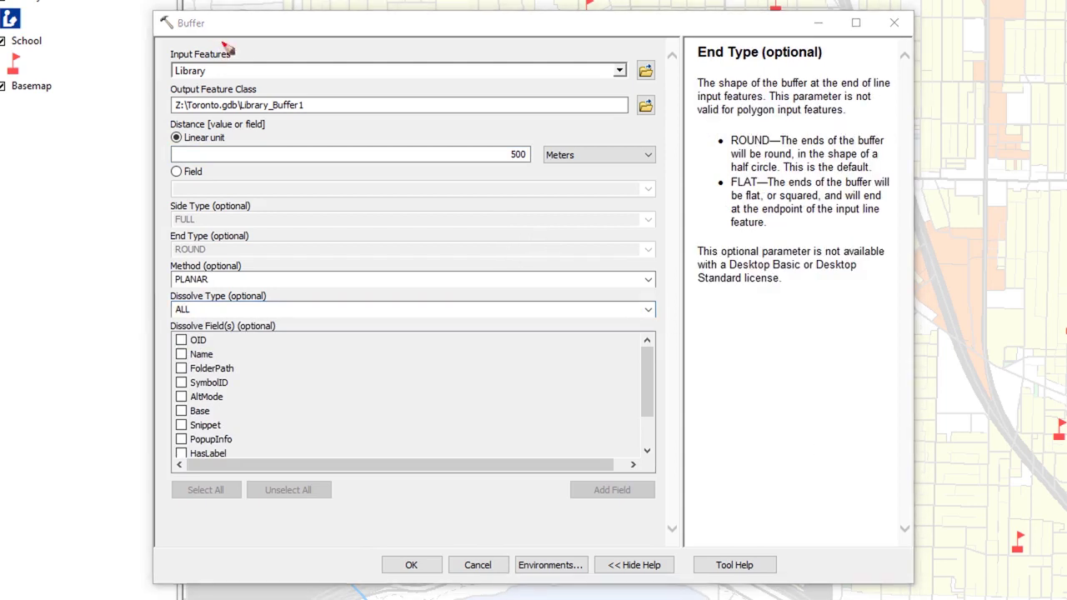
pyautogui.moveTo(240, 39)
pyautogui.mouseDown()
pyautogui.moveTo(167, 39)
pyautogui.moveTo(246, 90)
pyautogui.moveTo(251, 38)
pyautogui.mouseUp()
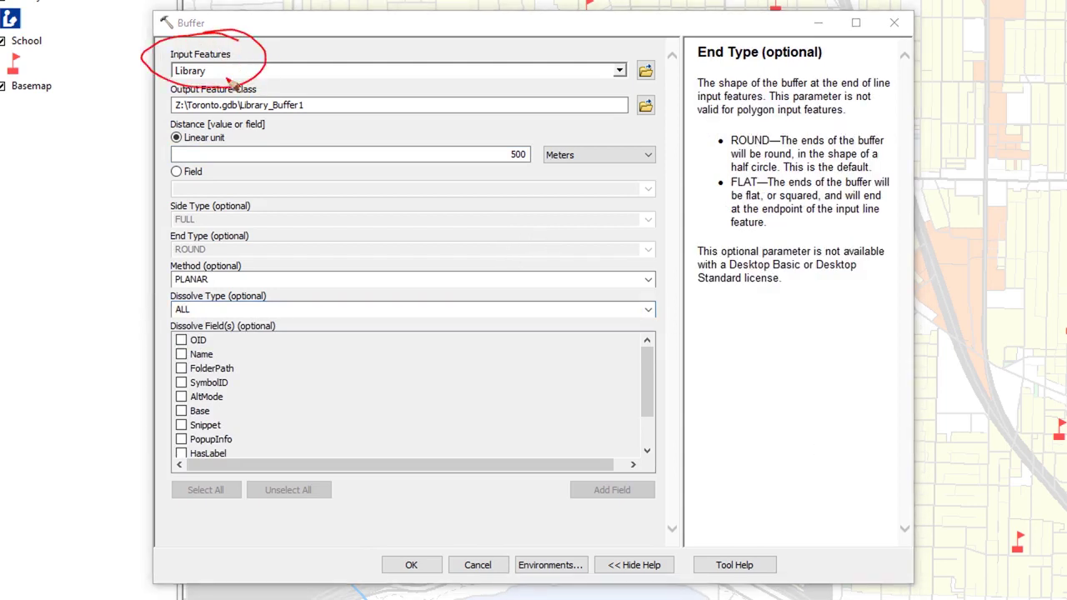
pyautogui.moveTo(233, 79)
pyautogui.mouseDown()
pyautogui.moveTo(163, 102)
pyautogui.moveTo(277, 75)
pyautogui.moveTo(196, 79)
pyautogui.mouseUp()
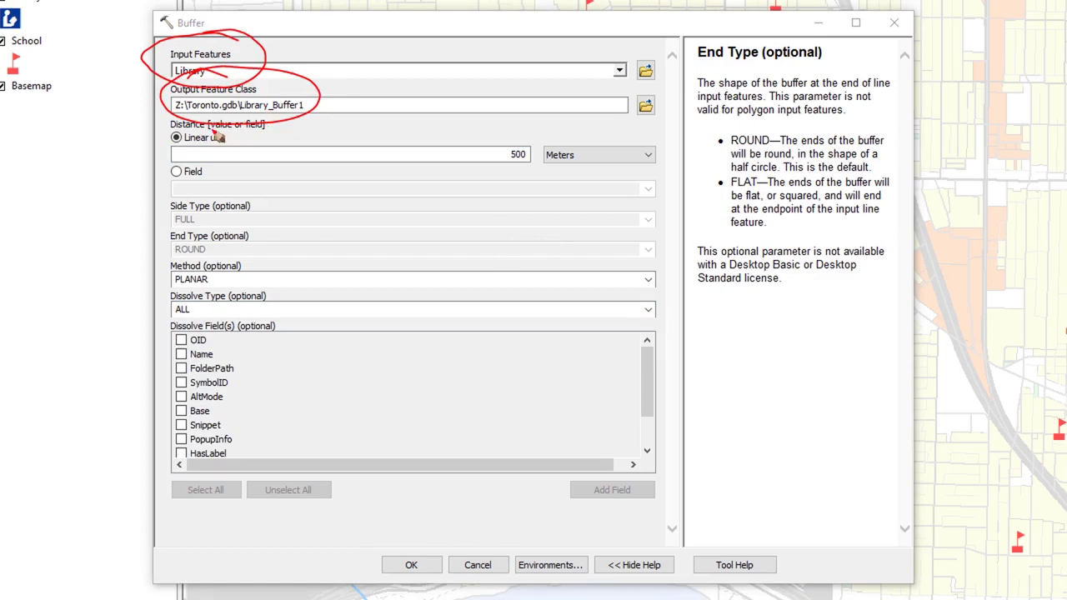
pyautogui.moveTo(212, 119)
pyautogui.mouseDown()
pyautogui.moveTo(163, 129)
pyautogui.moveTo(217, 172)
pyautogui.moveTo(632, 176)
pyautogui.moveTo(607, 133)
pyautogui.moveTo(343, 132)
pyautogui.moveTo(204, 117)
pyautogui.mouseUp()
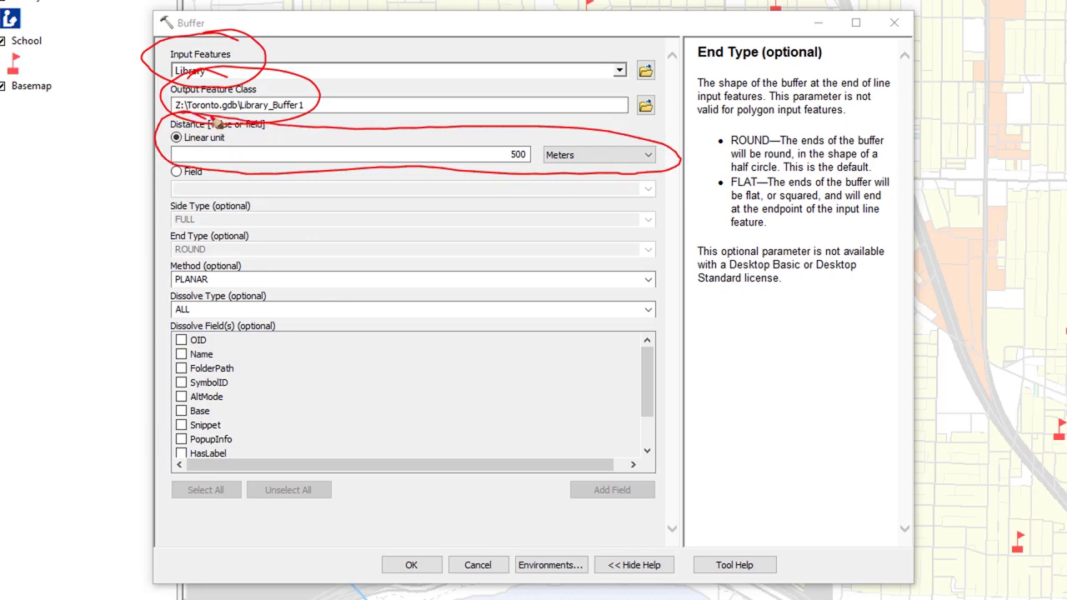
pyautogui.moveTo(538, 126)
pyautogui.mouseDown()
pyautogui.moveTo(638, 190)
pyautogui.moveTo(531, 120)
pyautogui.mouseUp()
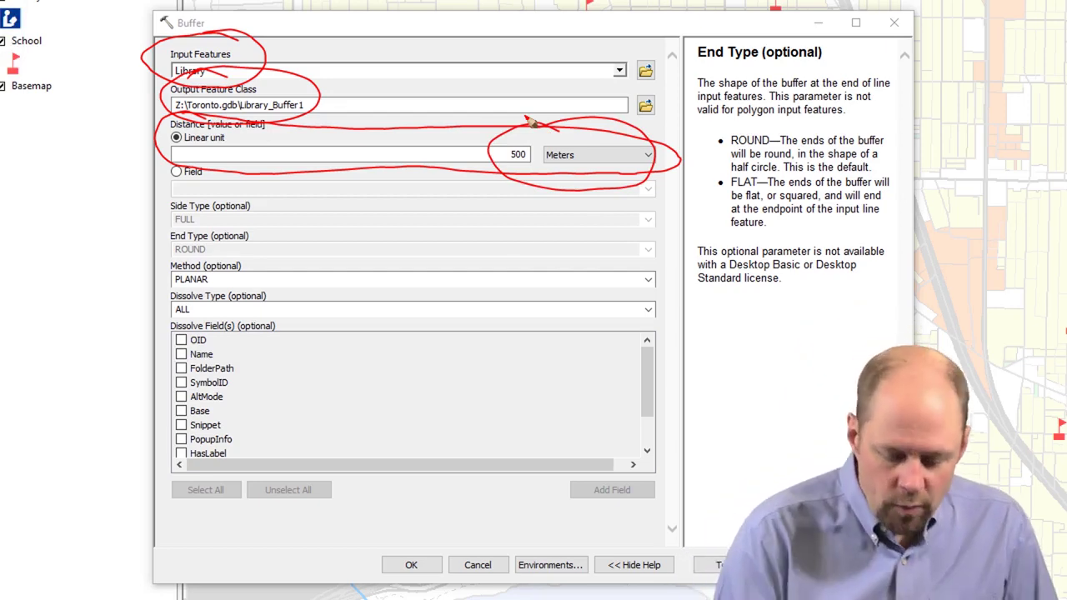
pyautogui.press('e')
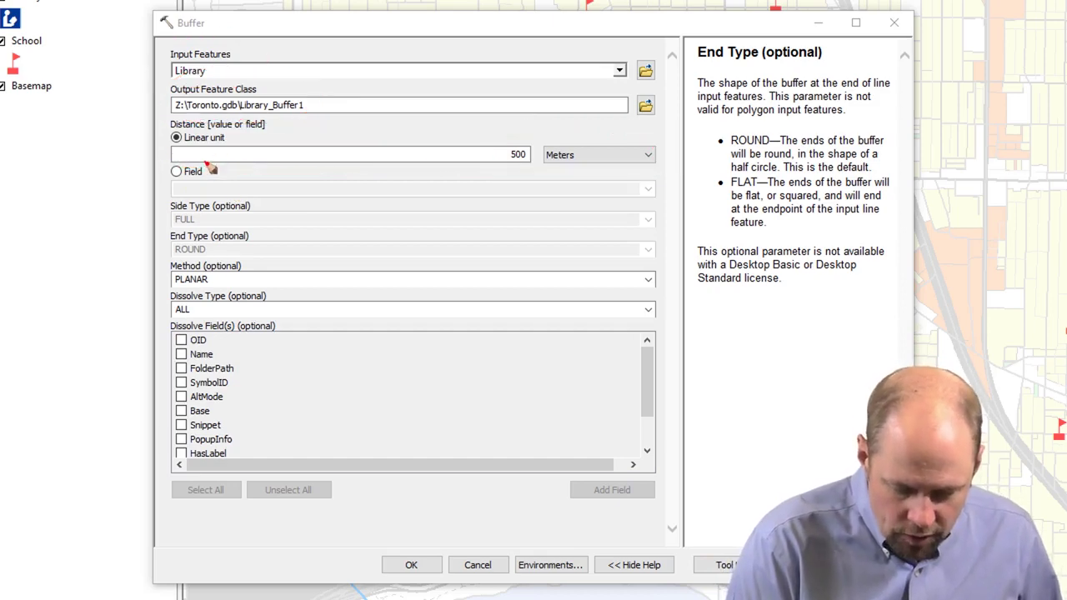
pyautogui.moveTo(218, 153)
pyautogui.mouseDown()
pyautogui.moveTo(163, 179)
pyautogui.moveTo(229, 163)
pyautogui.moveTo(179, 197)
pyautogui.moveTo(233, 265)
pyautogui.moveTo(229, 188)
pyautogui.mouseUp()
pyautogui.press('e')
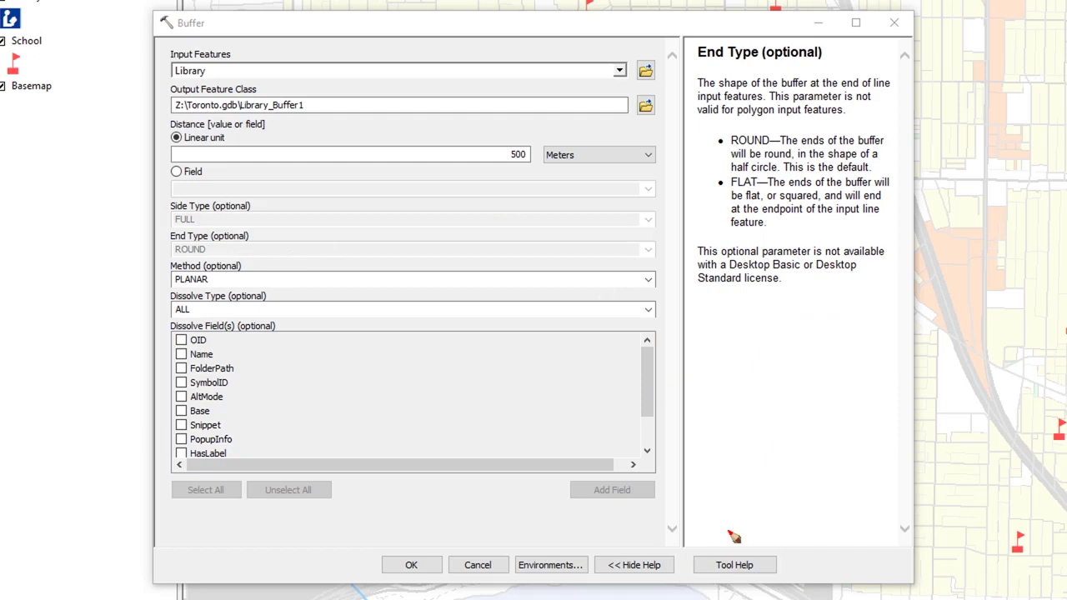
# Step: Toggle the Buffer help panel and read the Input Features, Output Feature Class and Distance explanations
pyautogui.click(634, 565)
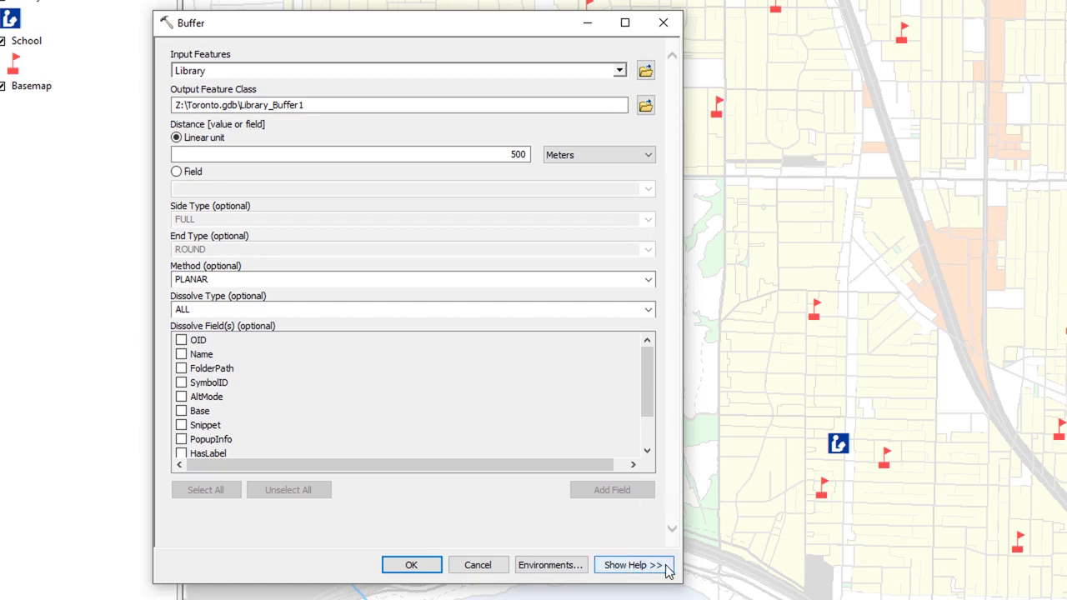
pyautogui.click(667, 568)
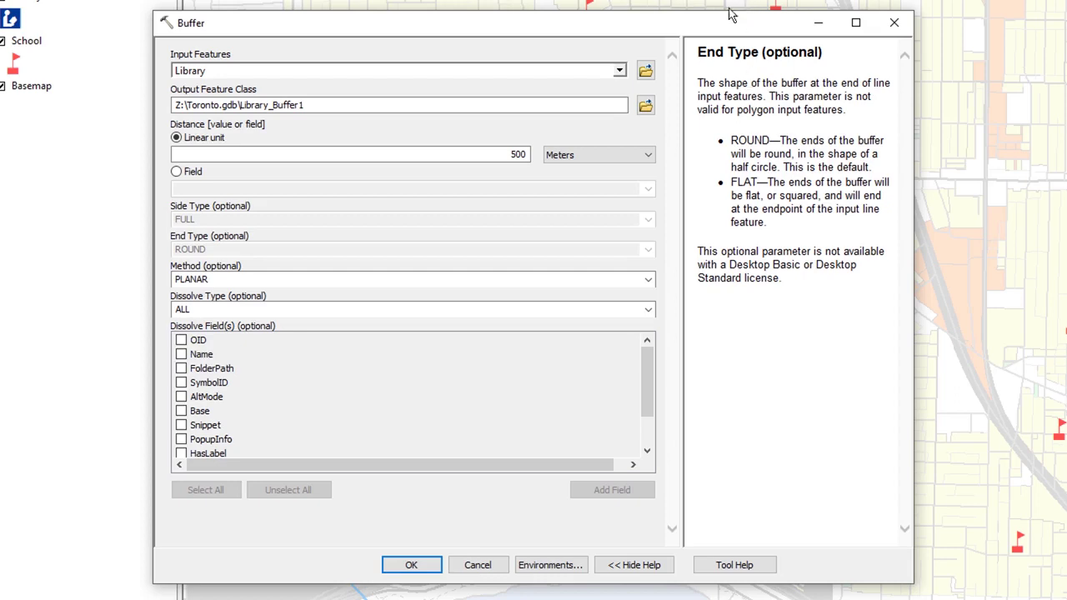
pyautogui.click(625, 45)
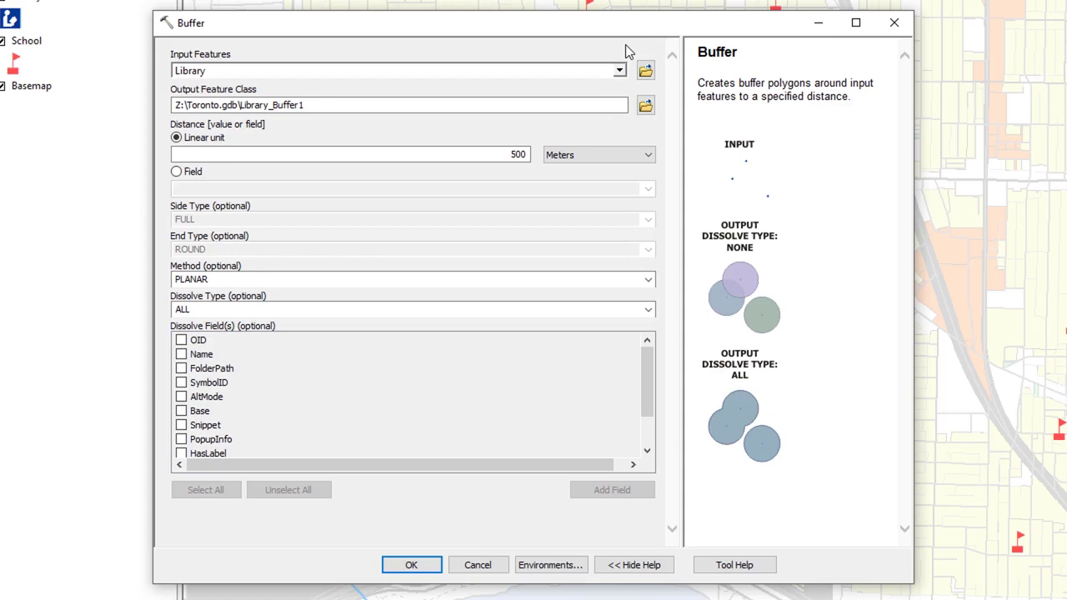
pyautogui.click(562, 69)
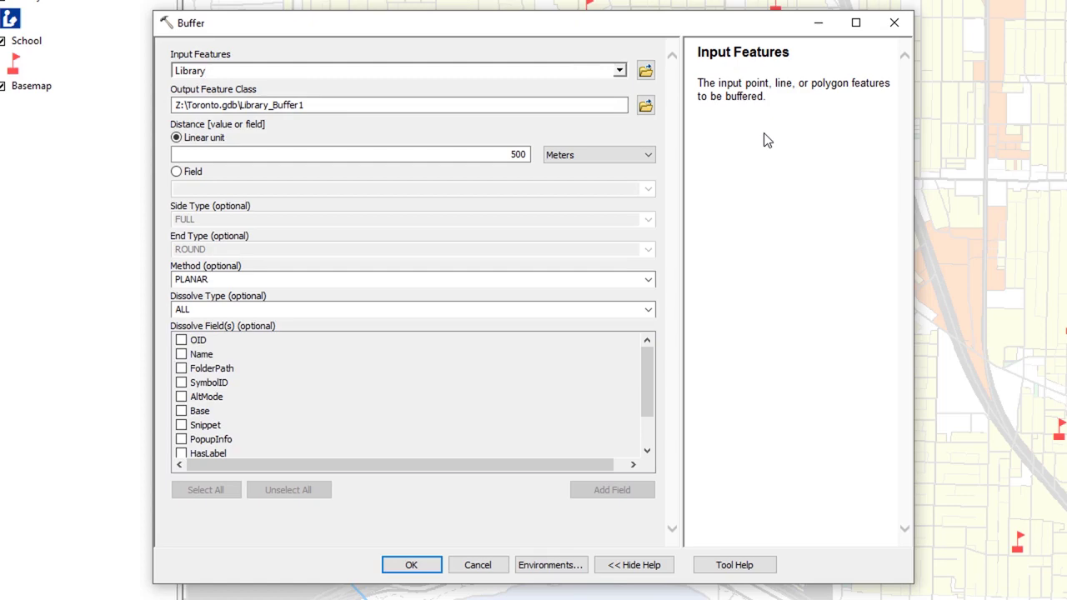
pyautogui.click(462, 104)
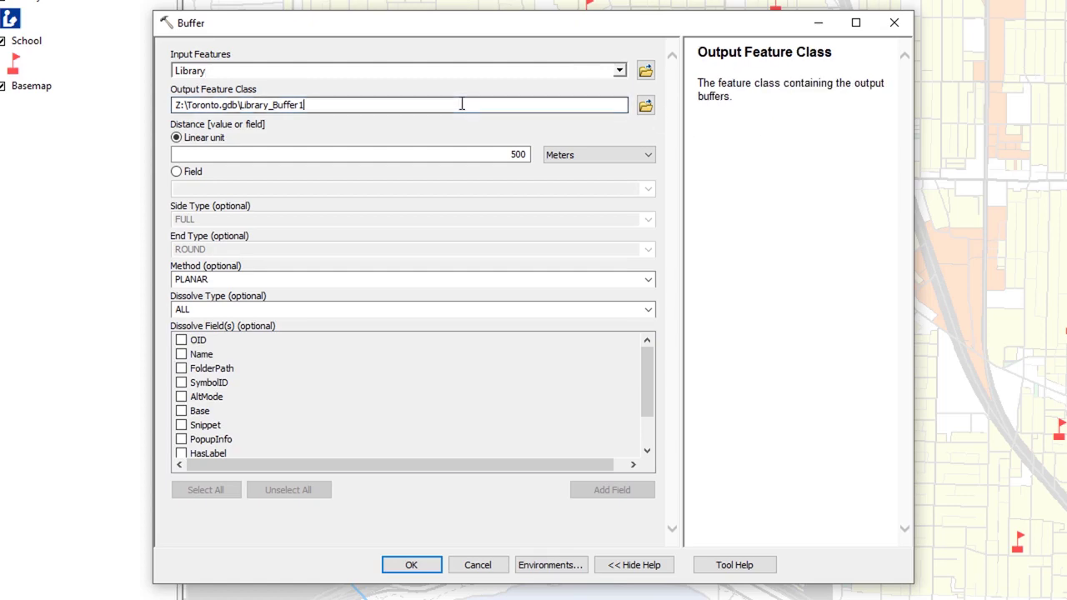
pyautogui.click(374, 158)
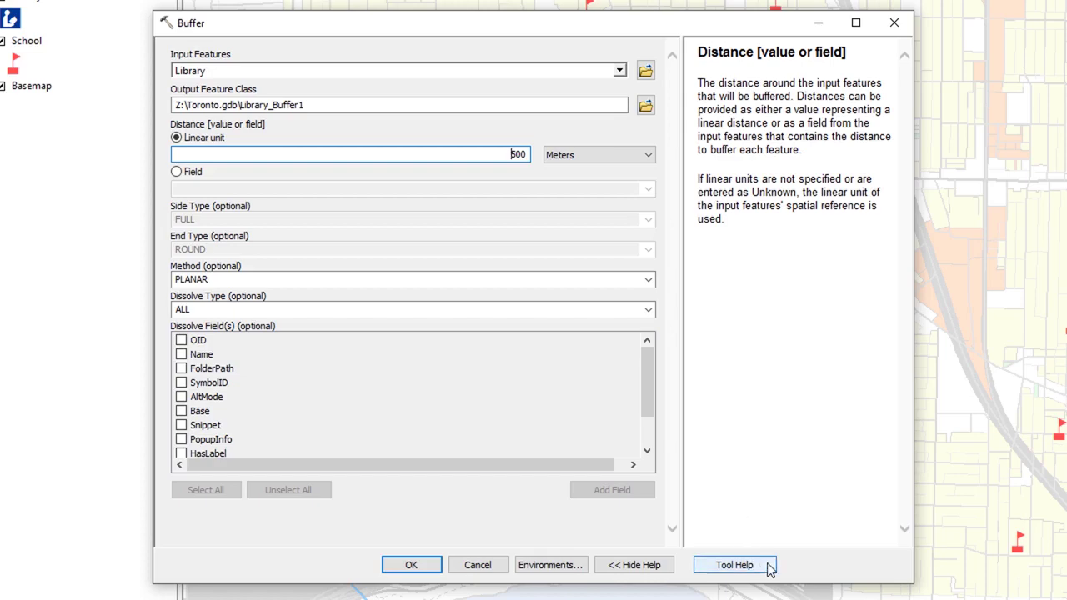
pyautogui.click(734, 566)
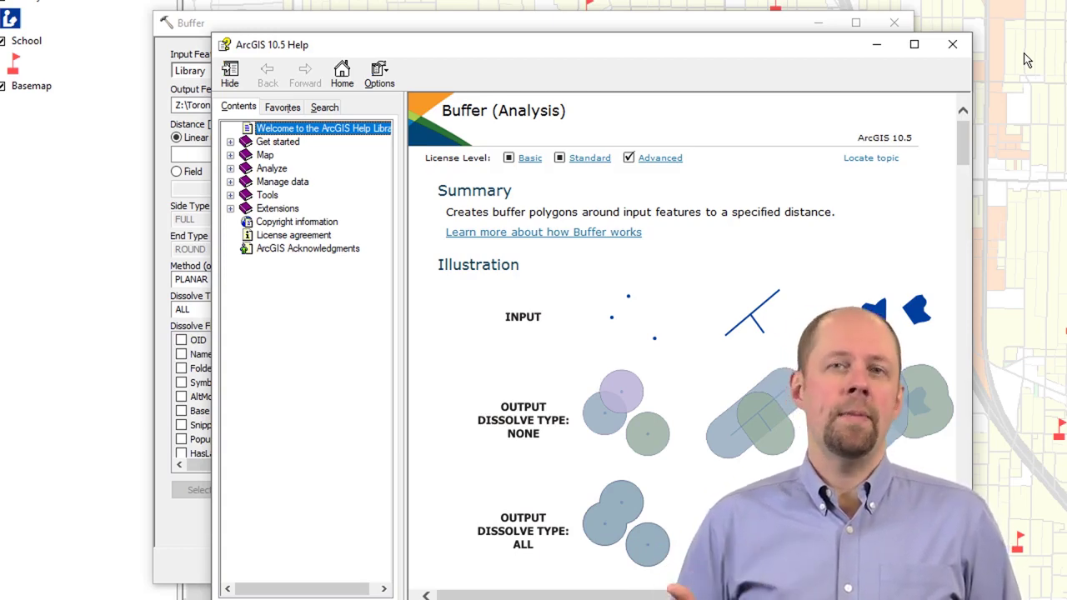
pyautogui.click(962, 157)
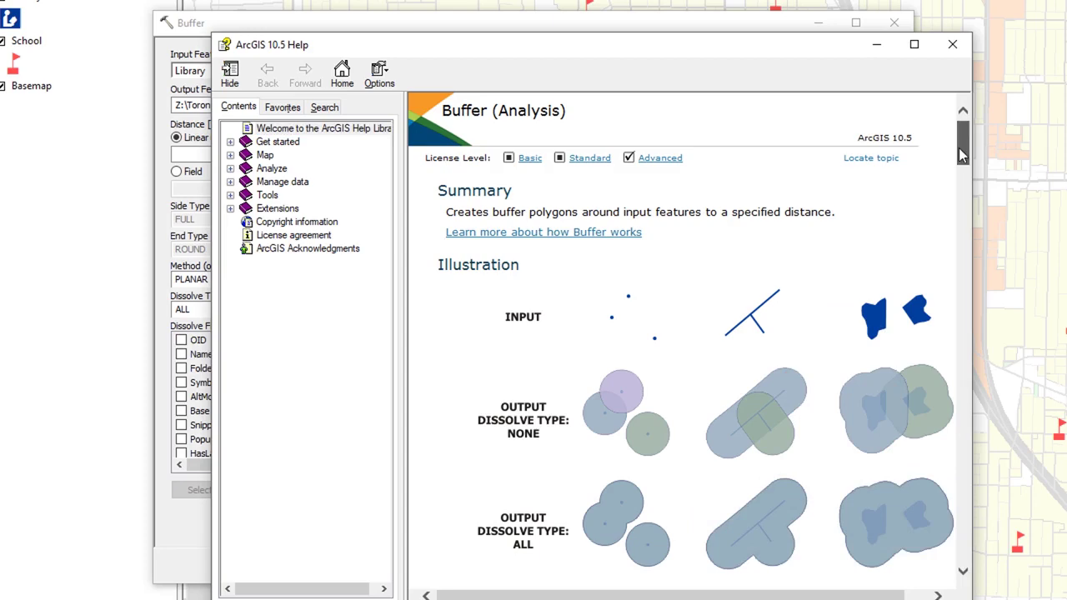
pyautogui.moveTo(960, 155); pyautogui.dragTo(964, 168)
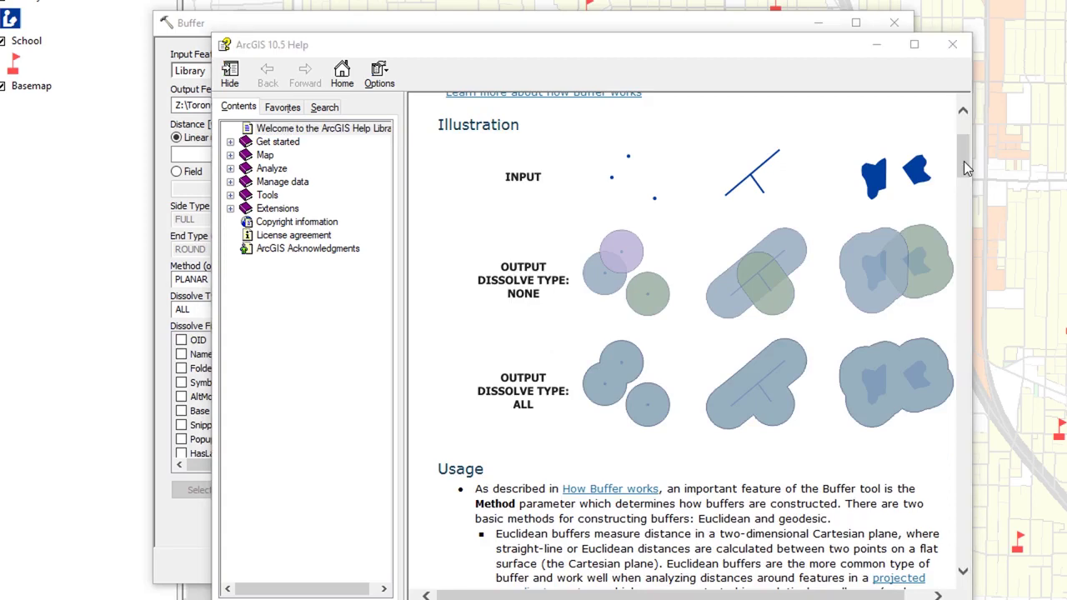
pyautogui.moveTo(548, 362)
pyautogui.mouseDown()
pyautogui.moveTo(533, 439)
pyautogui.moveTo(517, 350)
pyautogui.moveTo(481, 392)
pyautogui.mouseUp()
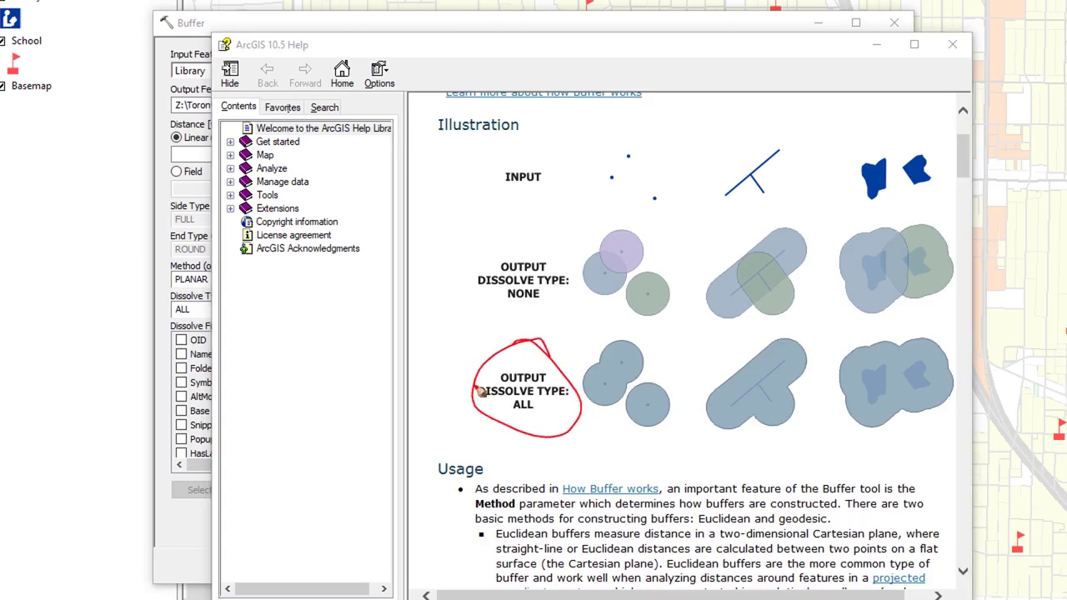
pyautogui.press('Escape')
pyautogui.moveTo(965, 164)
pyautogui.mouseDown()
pyautogui.moveTo(948, 384)
pyautogui.moveTo(928, 142)
pyautogui.moveTo(920, 138)
pyautogui.mouseUp()
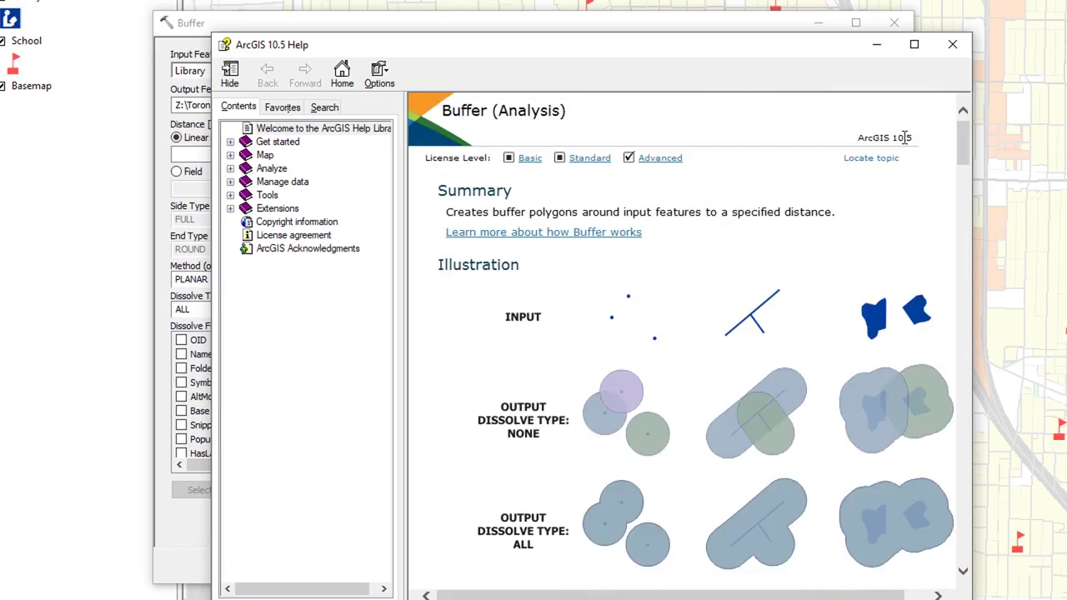
# Step: Close the help page and run the 500-meter dissolved Library buffer
pyautogui.click(952, 44)
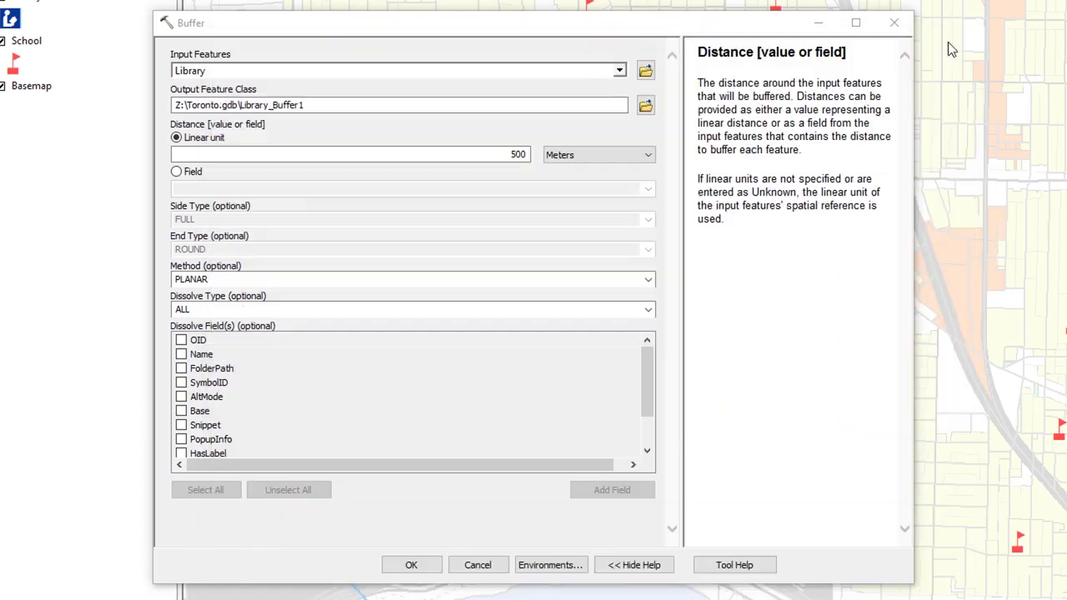
pyautogui.click(492, 26)
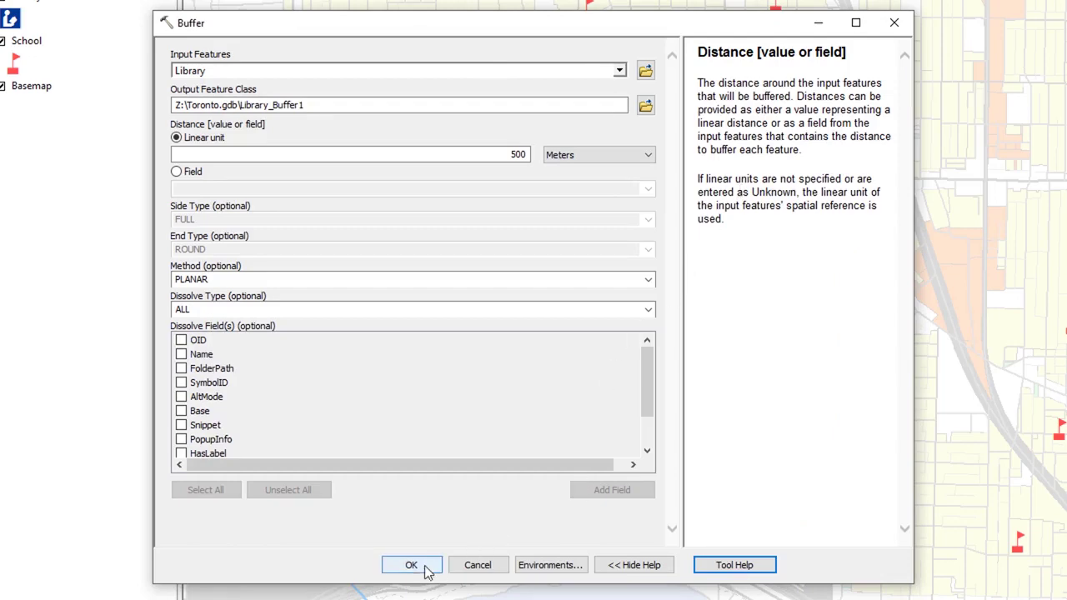
pyautogui.click(419, 570)
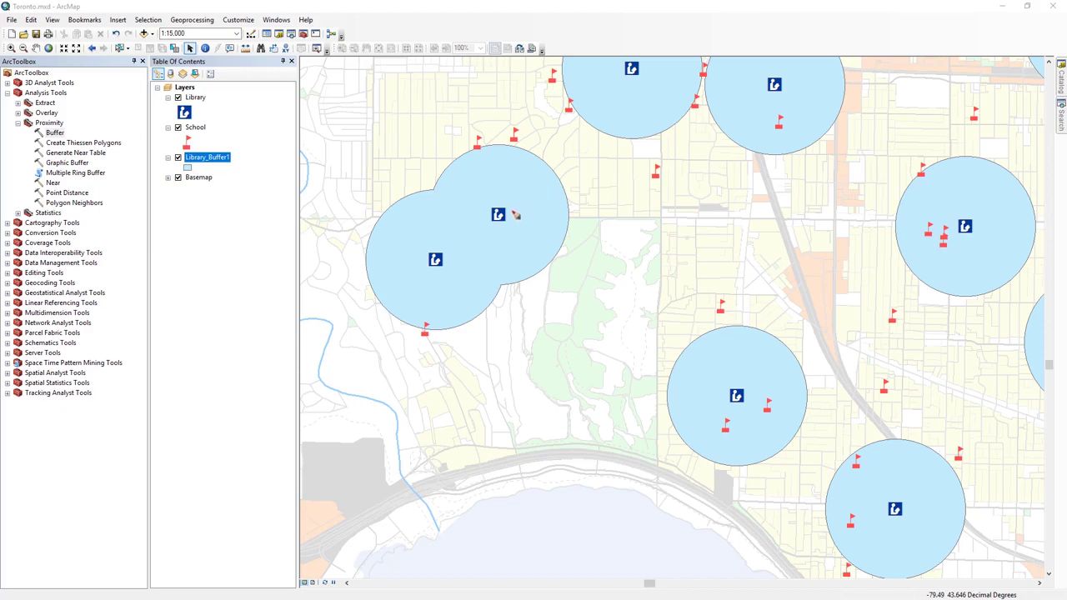
# Step: Highlight the merged 500 m buffer around the two western libraries in Library_Buffer1
pyautogui.moveTo(509, 212); pyautogui.dragTo(561, 187)
pyautogui.moveTo(412, 197)
pyautogui.mouseDown()
pyautogui.moveTo(375, 264)
pyautogui.moveTo(389, 289)
pyautogui.mouseUp()
pyautogui.moveTo(476, 154); pyautogui.dragTo(409, 306)
pyautogui.moveTo(510, 157); pyautogui.dragTo(438, 300)
pyautogui.moveTo(544, 164); pyautogui.dragTo(456, 307)
pyautogui.moveTo(552, 190); pyautogui.dragTo(490, 293)
pyautogui.moveTo(555, 208); pyautogui.dragTo(527, 263)
pyautogui.moveTo(560, 224); pyautogui.dragTo(547, 259)
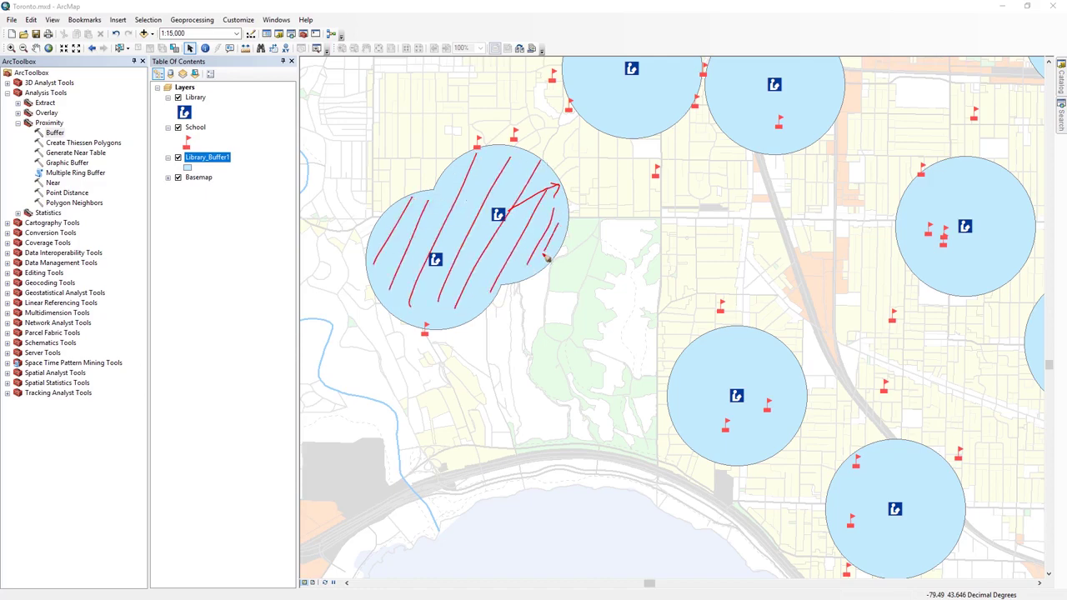
# Step: Mark the lower-middle library buffer, clear the annotations, and deselect Library_Buffer1
pyautogui.moveTo(710, 337); pyautogui.dragTo(667, 389)
pyautogui.moveTo(745, 330); pyautogui.dragTo(678, 415)
pyautogui.moveTo(765, 345); pyautogui.dragTo(699, 436)
pyautogui.moveTo(776, 366); pyautogui.dragTo(708, 448)
pyautogui.moveTo(784, 379)
pyautogui.mouseDown()
pyautogui.moveTo(729, 453)
pyautogui.moveTo(755, 448)
pyautogui.mouseUp()
pyautogui.moveTo(793, 416); pyautogui.dragTo(769, 446)
pyautogui.moveTo(779, 351)
pyautogui.mouseDown()
pyautogui.moveTo(674, 388)
pyautogui.moveTo(809, 375)
pyautogui.moveTo(711, 340)
pyautogui.mouseUp()
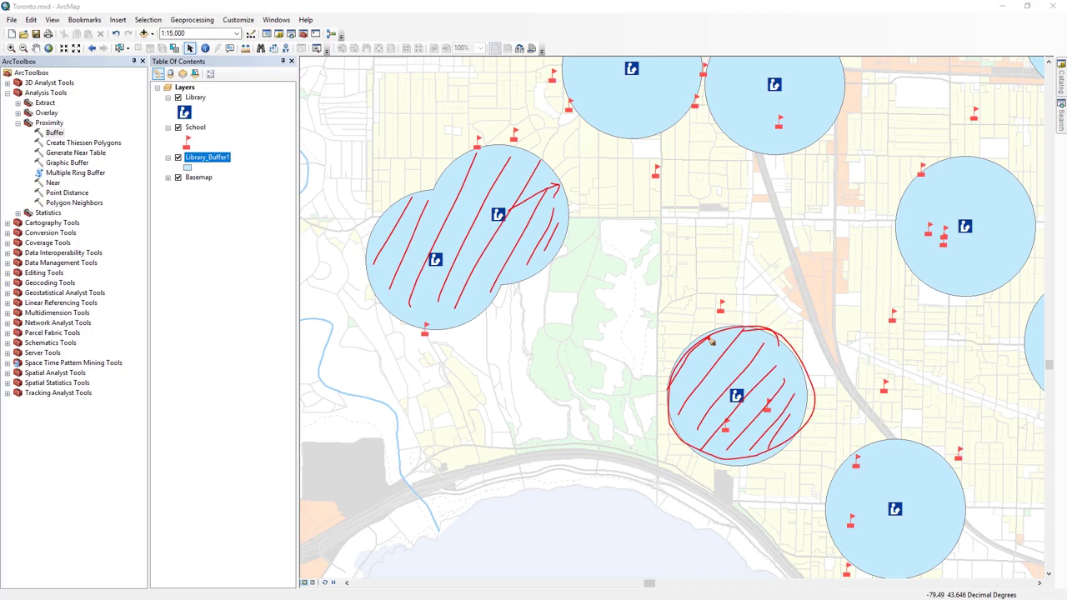
pyautogui.press('e')
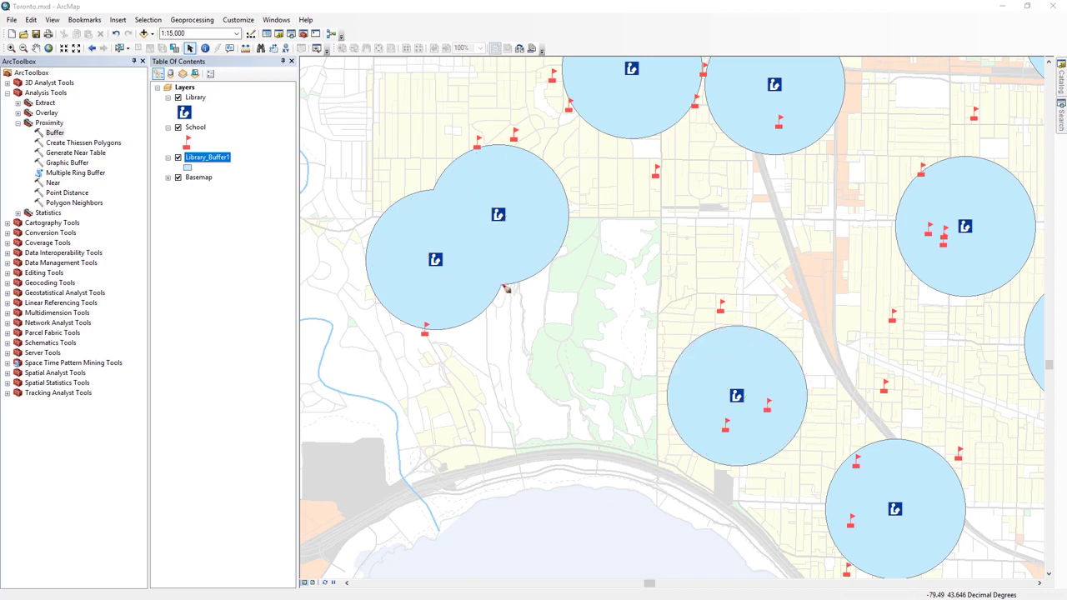
pyautogui.moveTo(501, 289)
pyautogui.mouseDown()
pyautogui.moveTo(549, 262)
pyautogui.moveTo(562, 182)
pyautogui.moveTo(499, 146)
pyautogui.moveTo(440, 205)
pyautogui.moveTo(491, 278)
pyautogui.moveTo(461, 225)
pyautogui.moveTo(424, 195)
pyautogui.moveTo(378, 292)
pyautogui.moveTo(472, 314)
pyautogui.moveTo(477, 212)
pyautogui.moveTo(428, 194)
pyautogui.mouseUp()
pyautogui.click(253, 106)
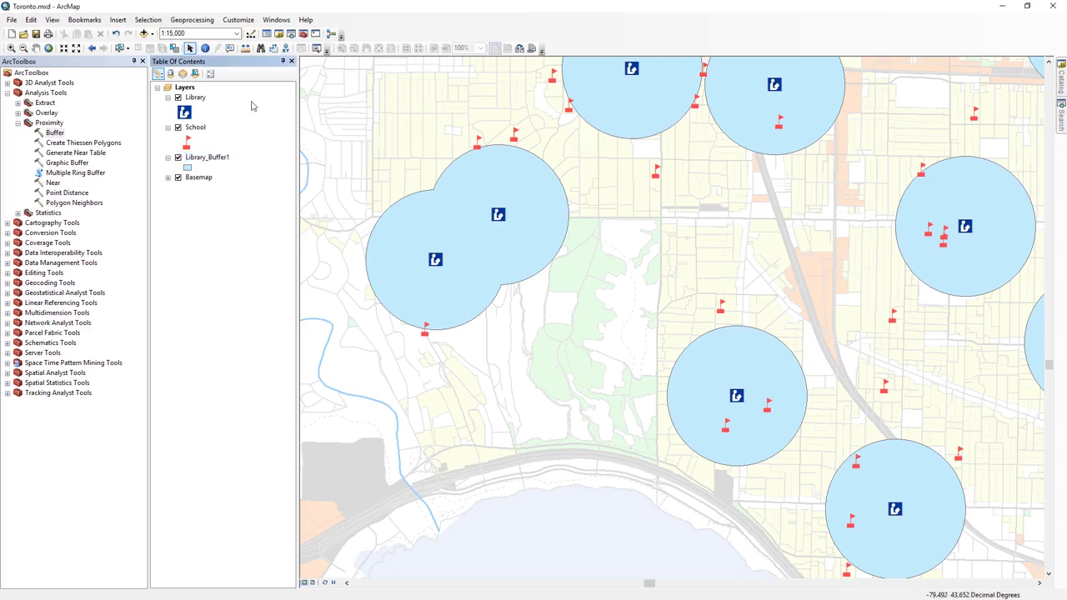
# Step: Buffer the School layer by 500 Meters with dissolve ALL into School_Buffer1
pyautogui.click(55, 133)
pyautogui.doubleClick(55, 133)
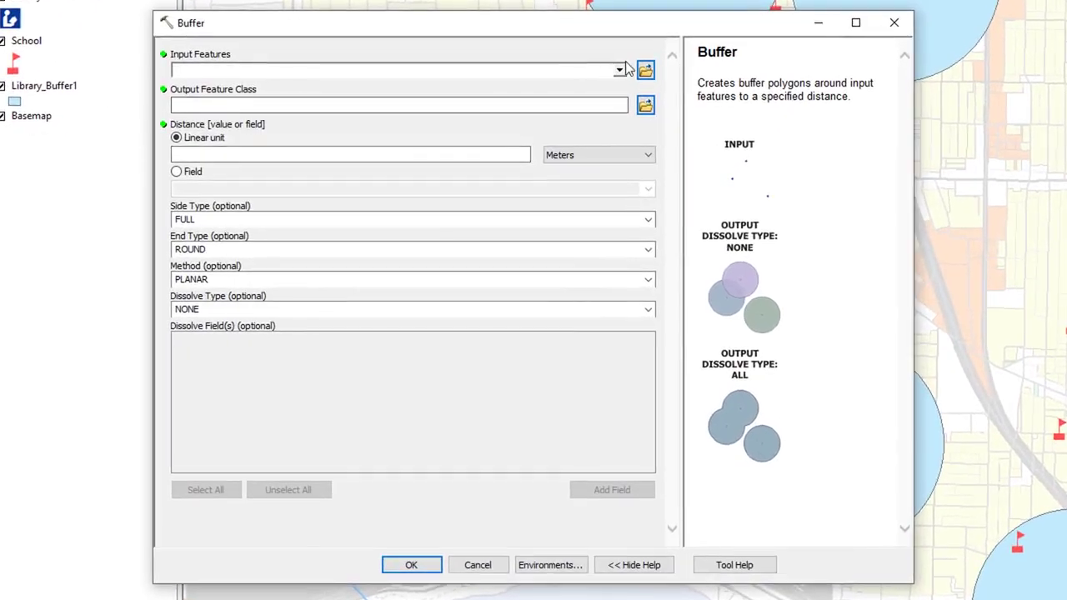
pyautogui.click(619, 70)
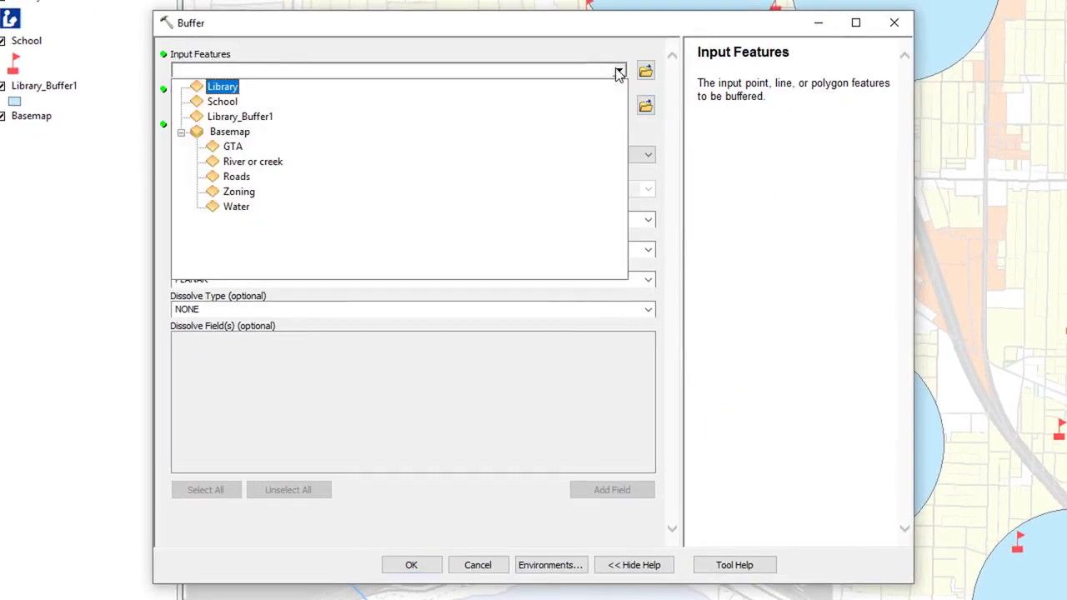
pyautogui.click(224, 101)
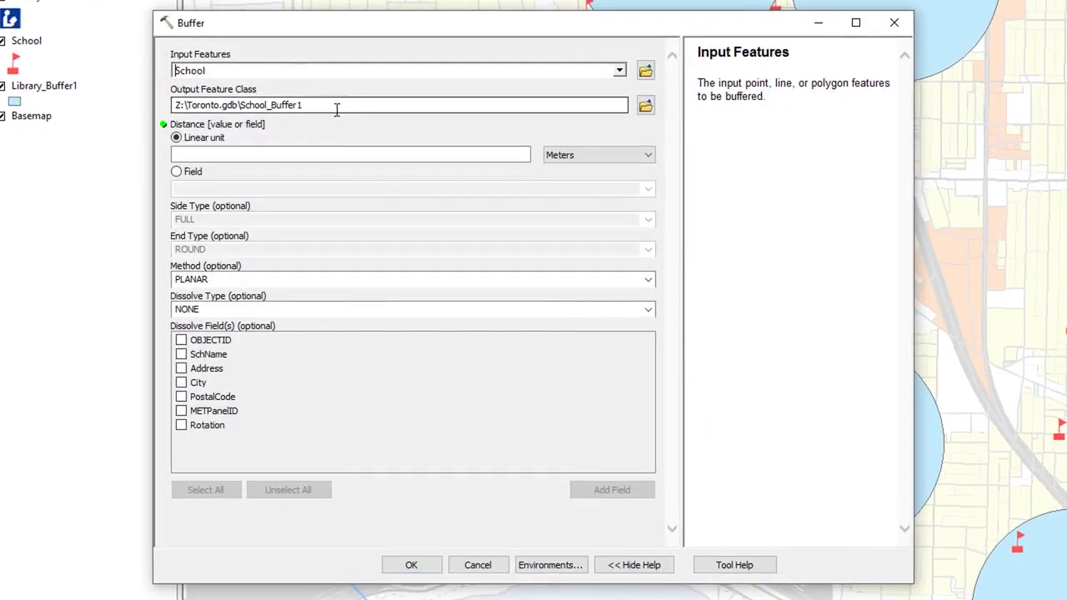
pyautogui.click(336, 108)
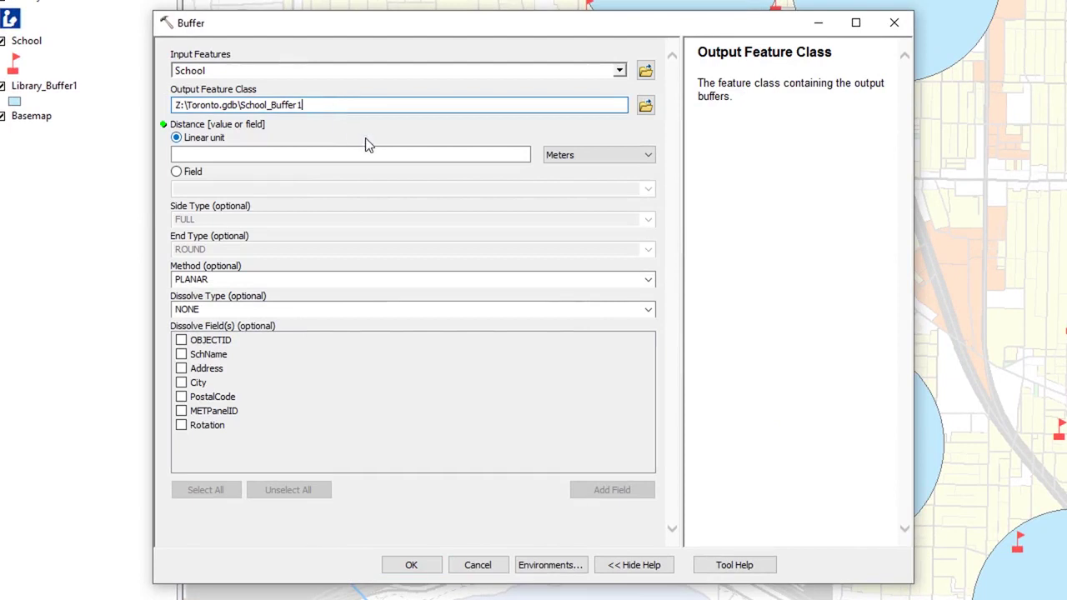
pyautogui.click(415, 152)
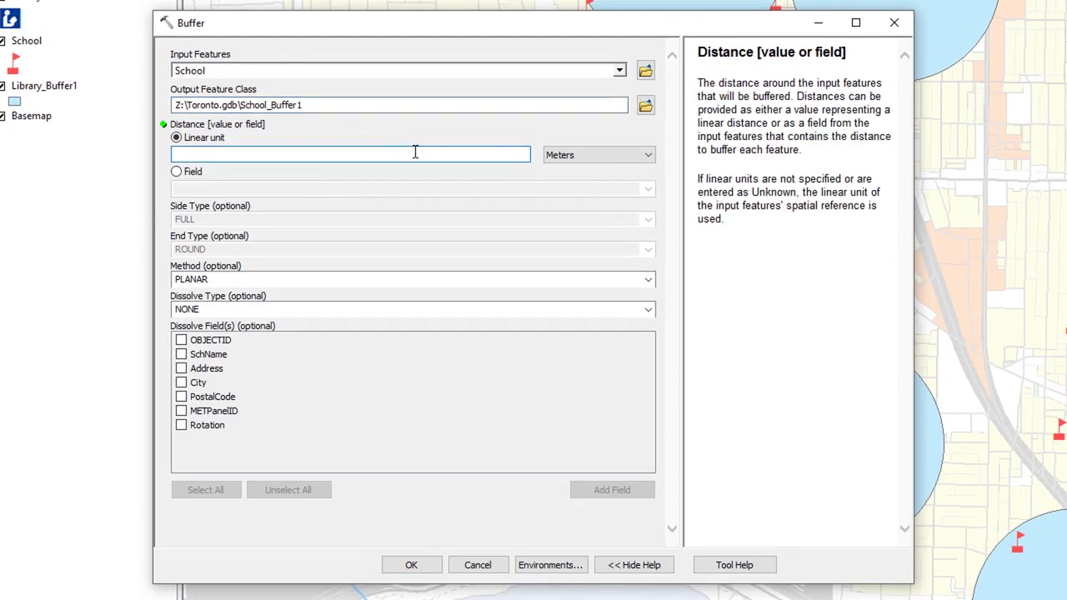
pyautogui.write('500')
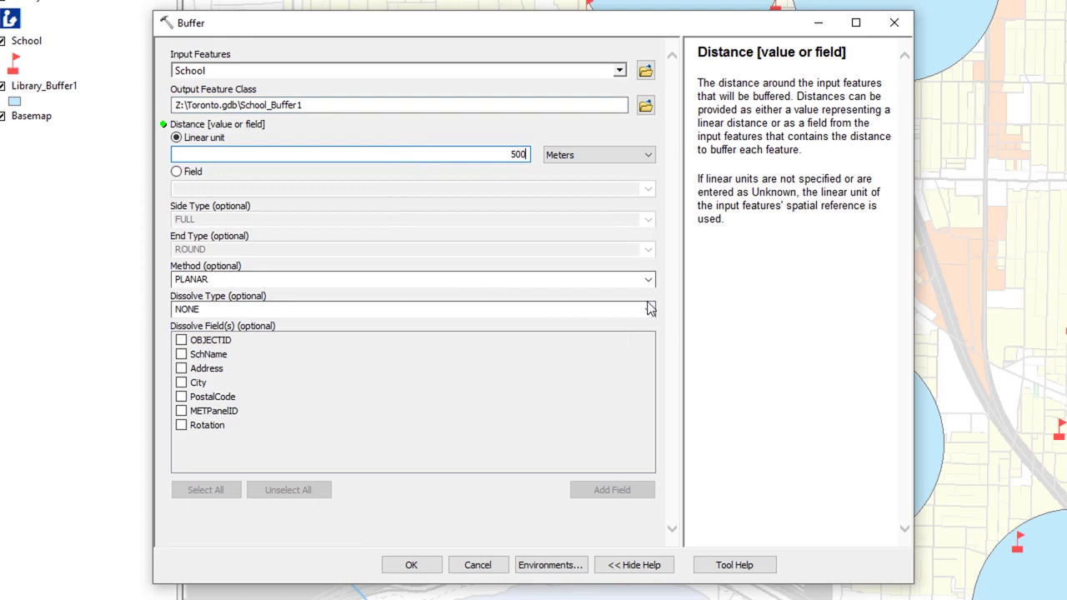
pyautogui.click(650, 308)
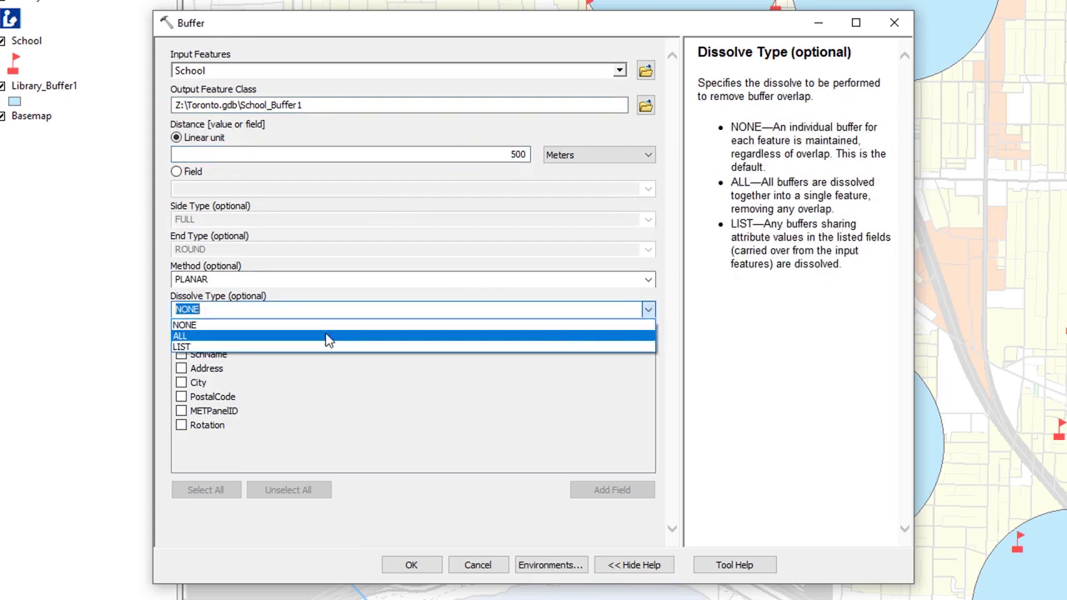
pyautogui.click(328, 338)
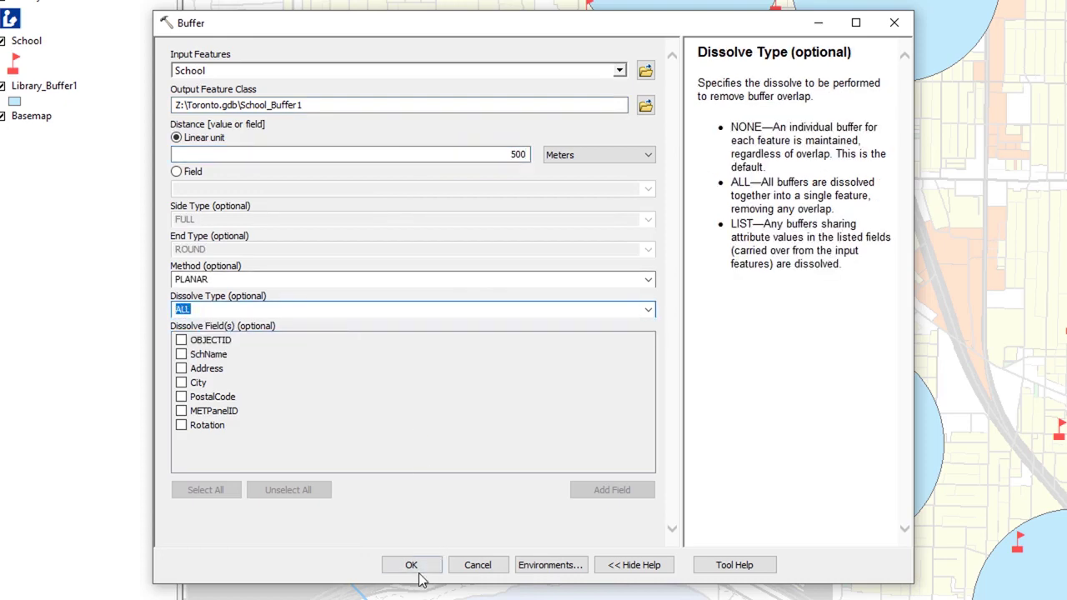
pyautogui.click(419, 566)
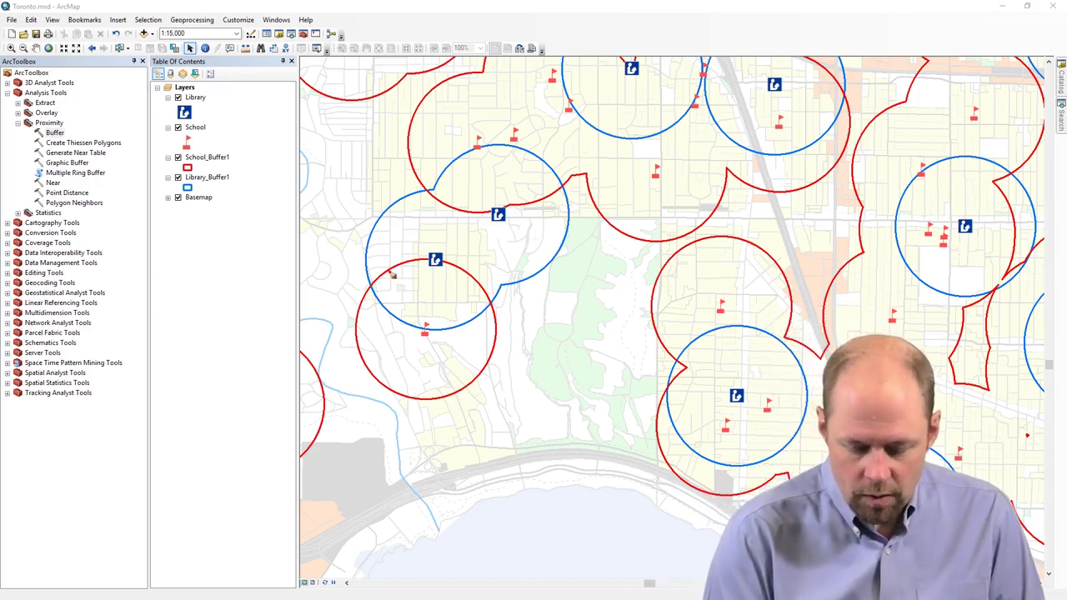
# Step: Hatch the zone where a school buffer overlaps a library buffer
pyautogui.moveTo(403, 269)
pyautogui.mouseDown()
pyautogui.moveTo(415, 282)
pyautogui.moveTo(430, 260)
pyautogui.moveTo(457, 268)
pyautogui.moveTo(468, 292)
pyautogui.moveTo(489, 295)
pyautogui.moveTo(480, 304)
pyautogui.mouseUp()
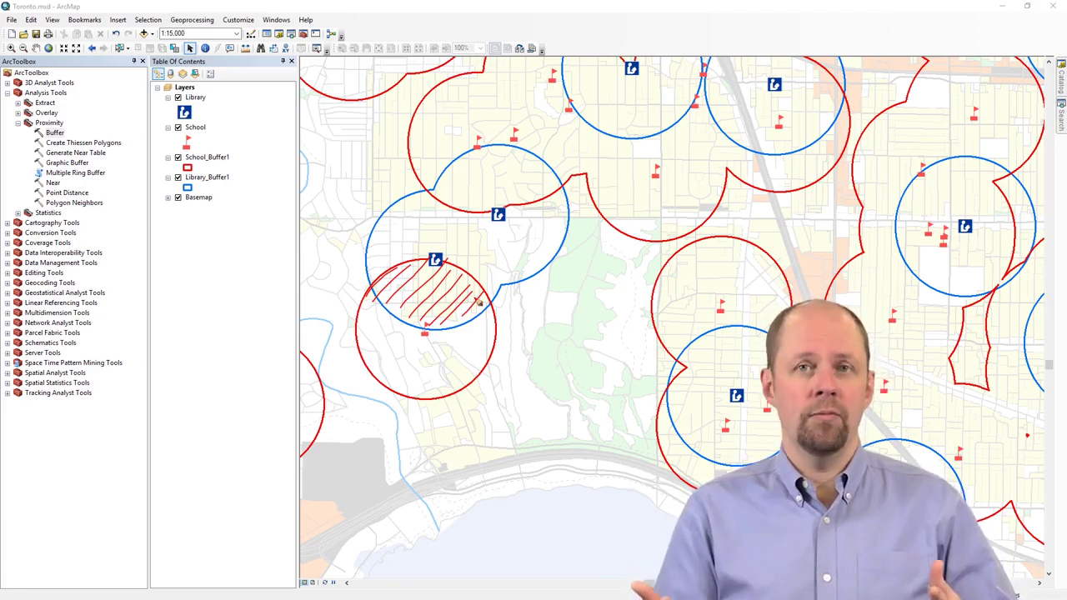
# Step: Collapse Proximity and expand the Overlay toolset to locate Intersect
pyautogui.click(17, 122)
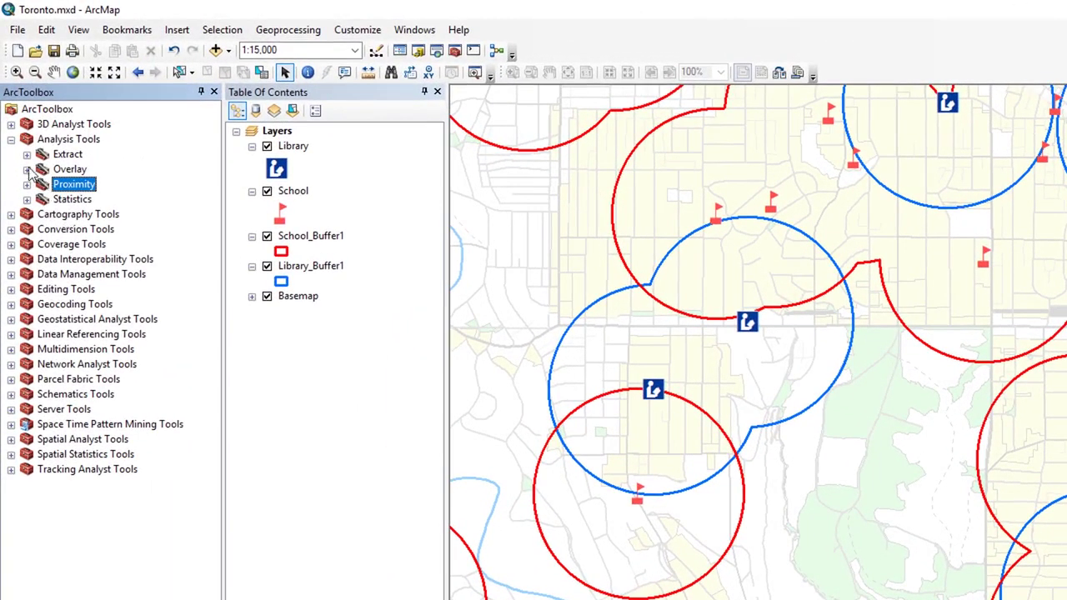
pyautogui.click(27, 170)
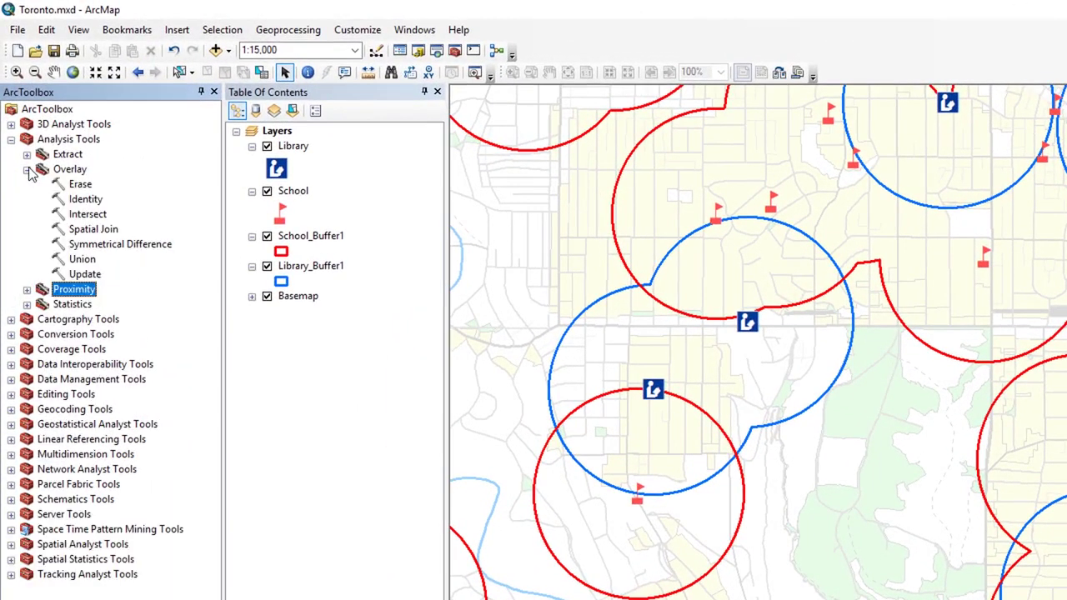
pyautogui.click(92, 215)
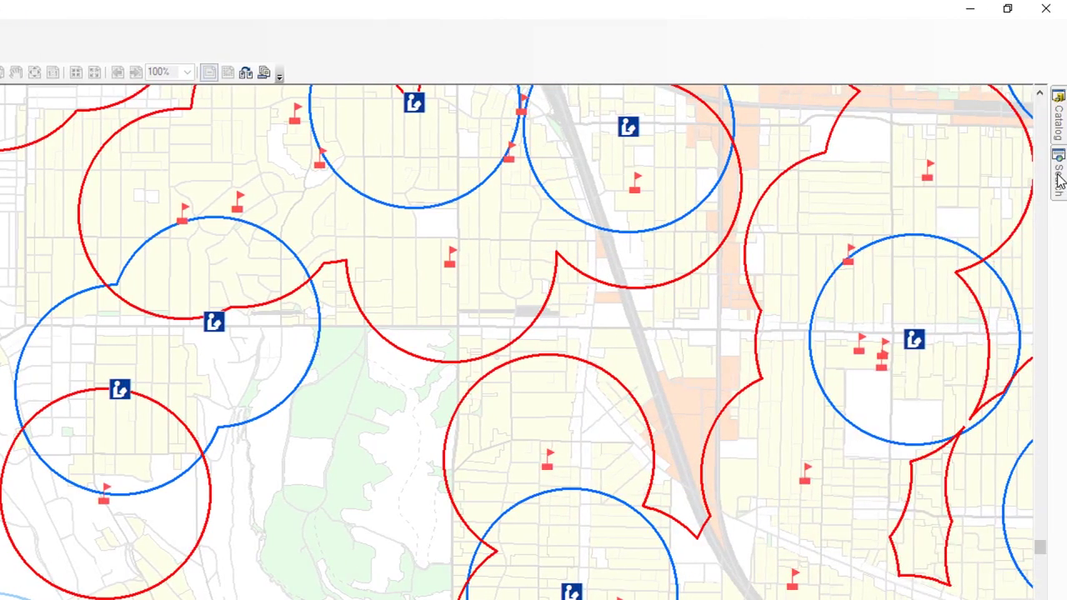
# Step: Search the tools for 'intersect', then close the search results
pyautogui.click(1058, 181)
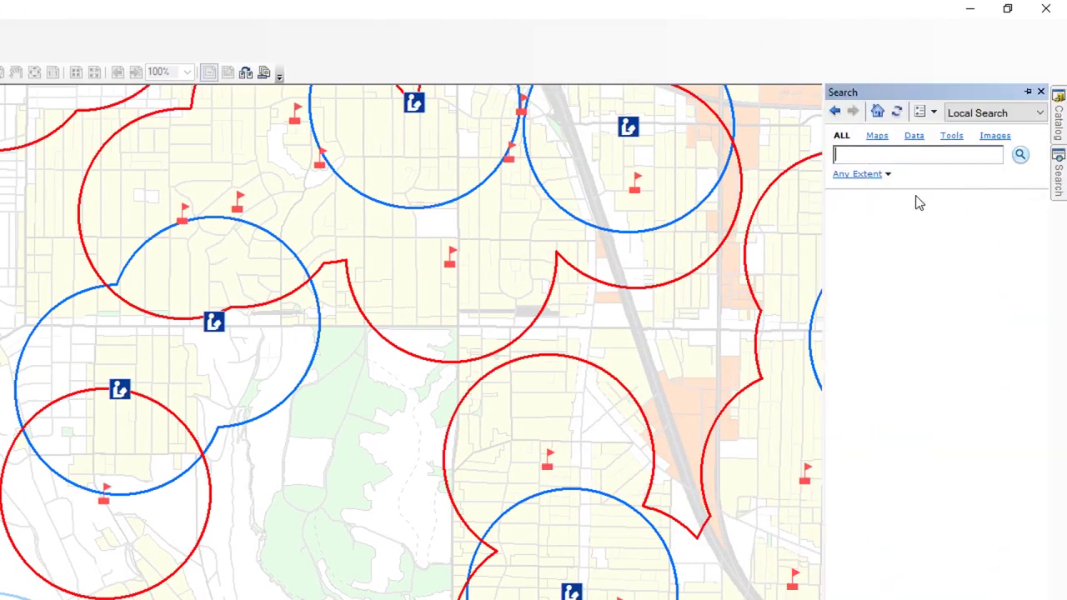
pyautogui.write('intersect')
pyautogui.press('Return')
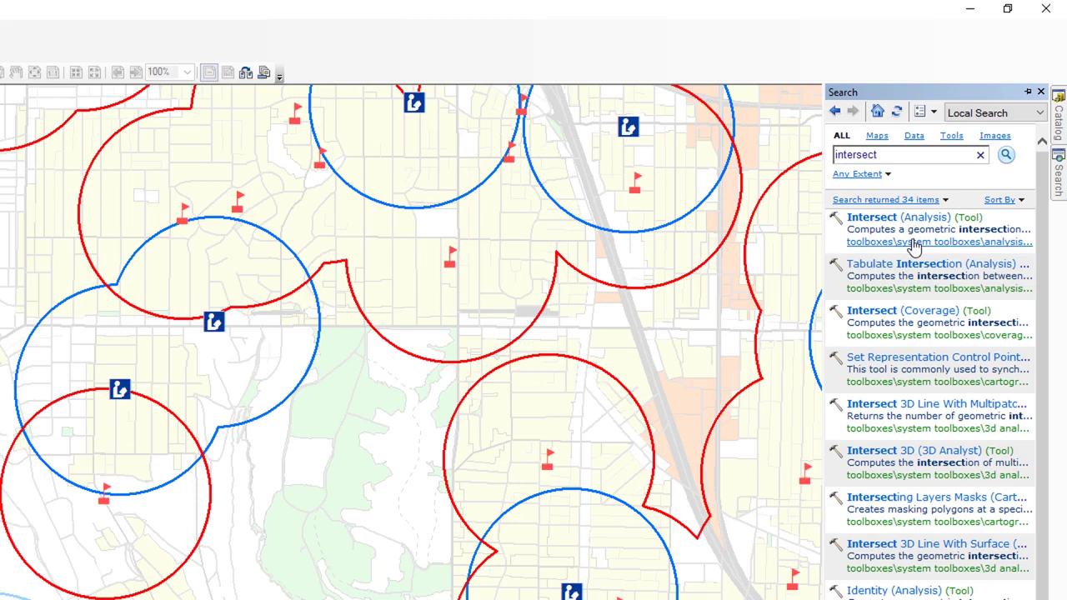
pyautogui.click(1040, 92)
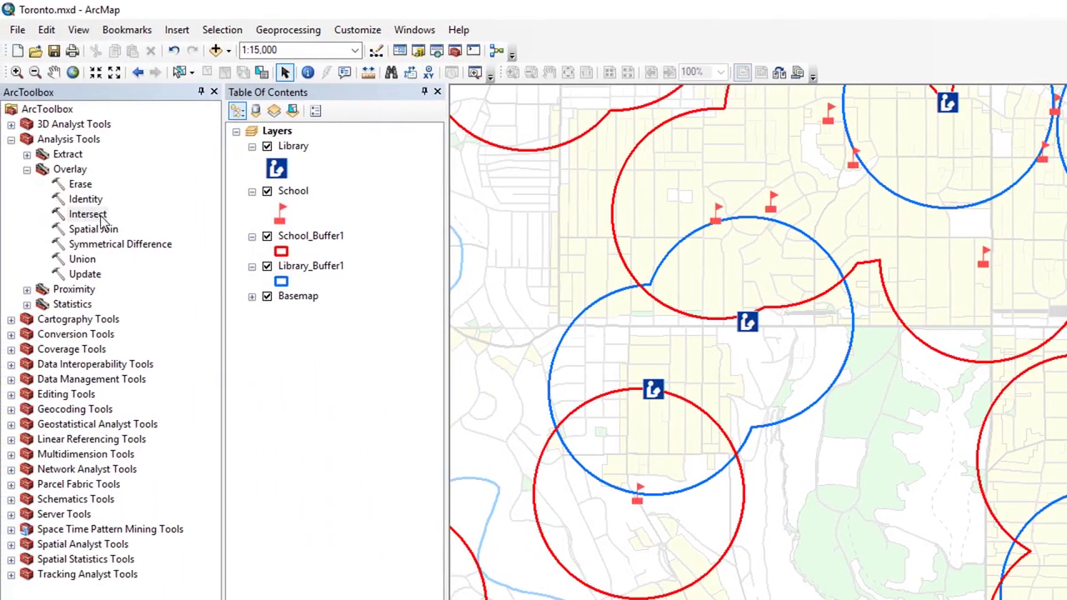
# Step: Run Intersect on School_Buffer1 and Library_Buffer1, keeping the default output School_Buffer1_Intersect
pyautogui.click(87, 214)
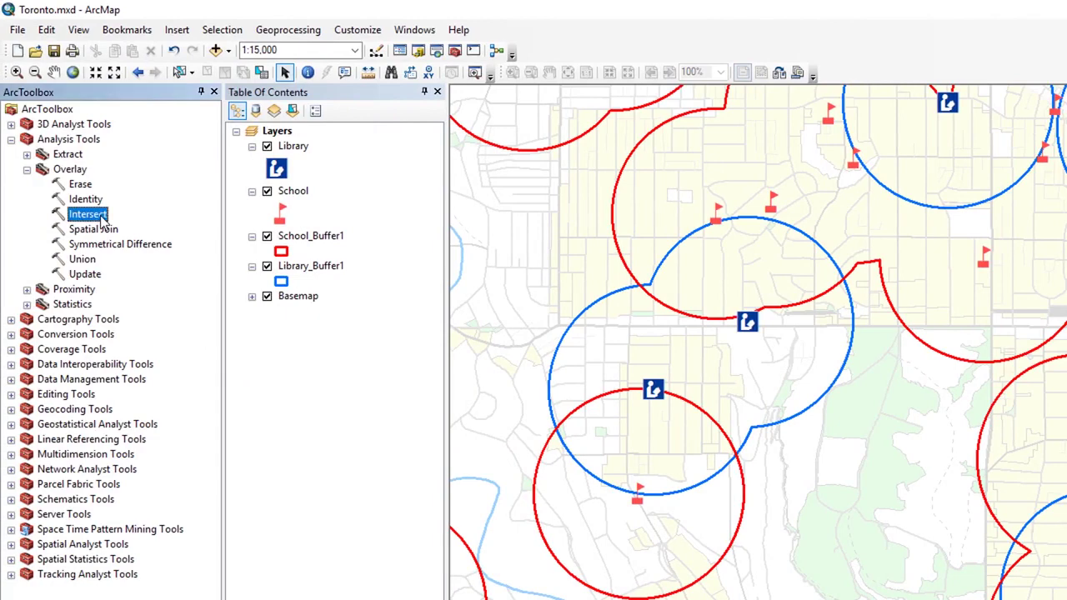
pyautogui.doubleClick(102, 219)
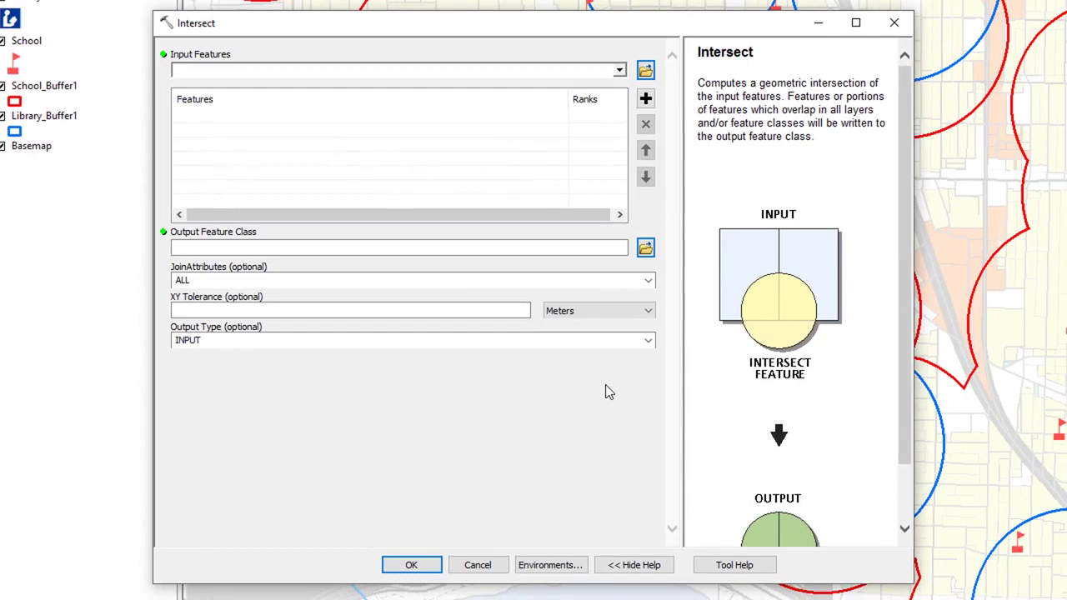
pyautogui.click(619, 74)
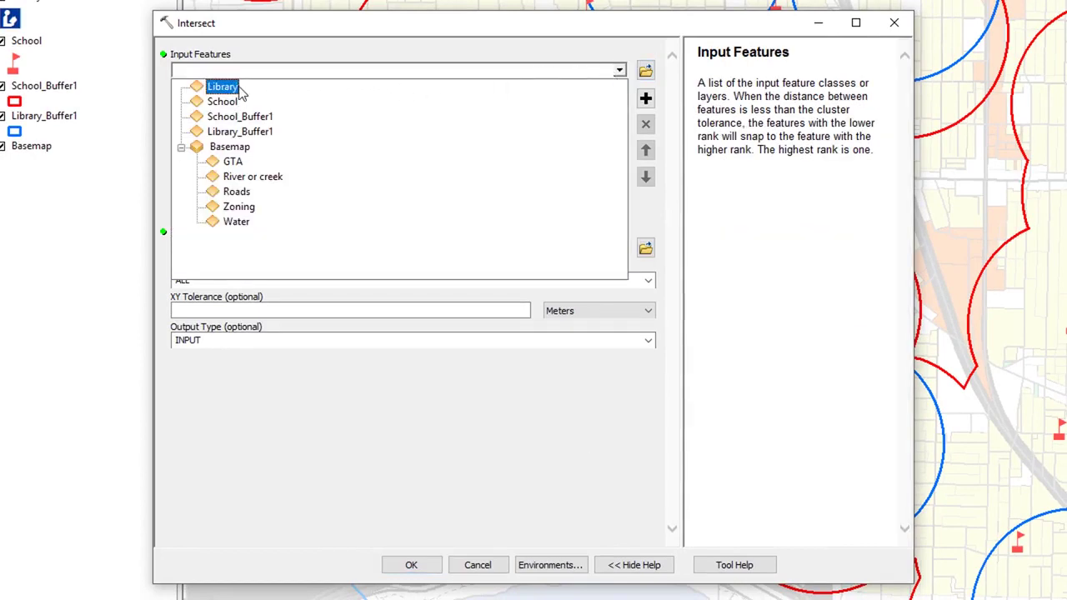
pyautogui.click(263, 118)
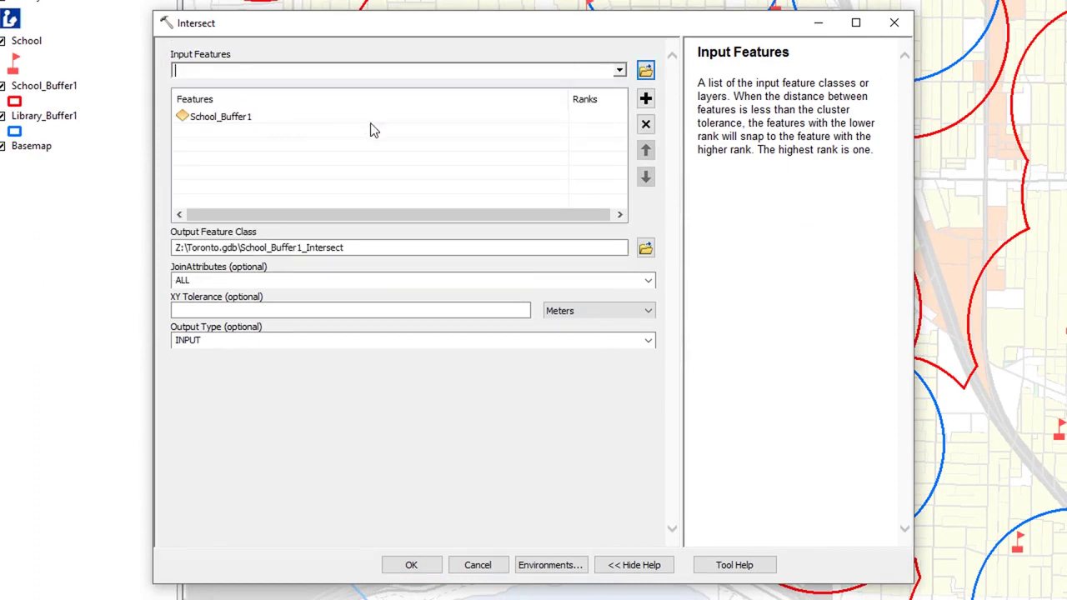
pyautogui.click(620, 72)
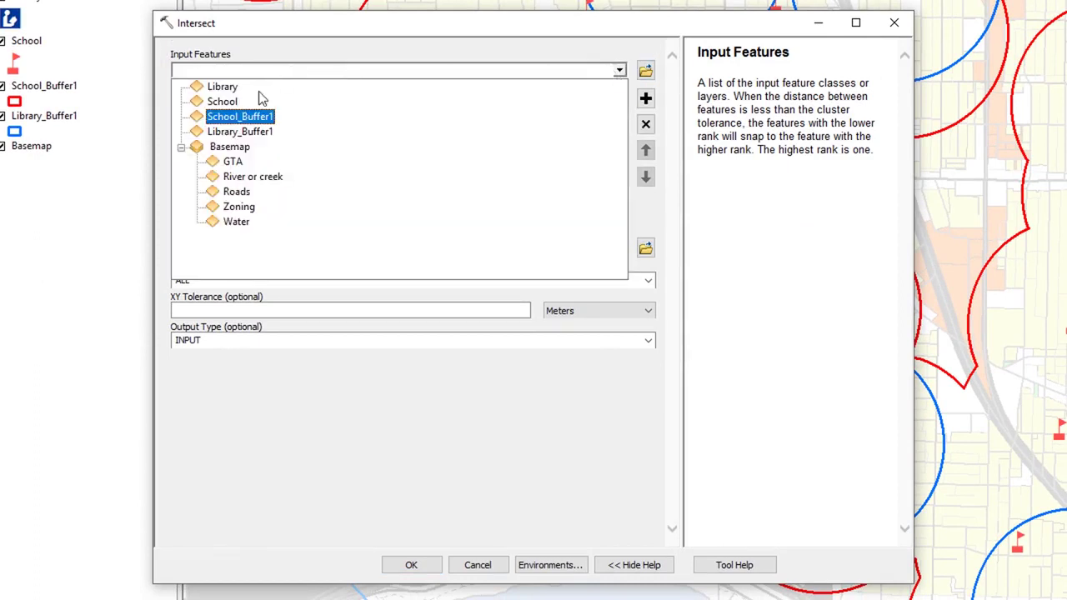
pyautogui.click(238, 132)
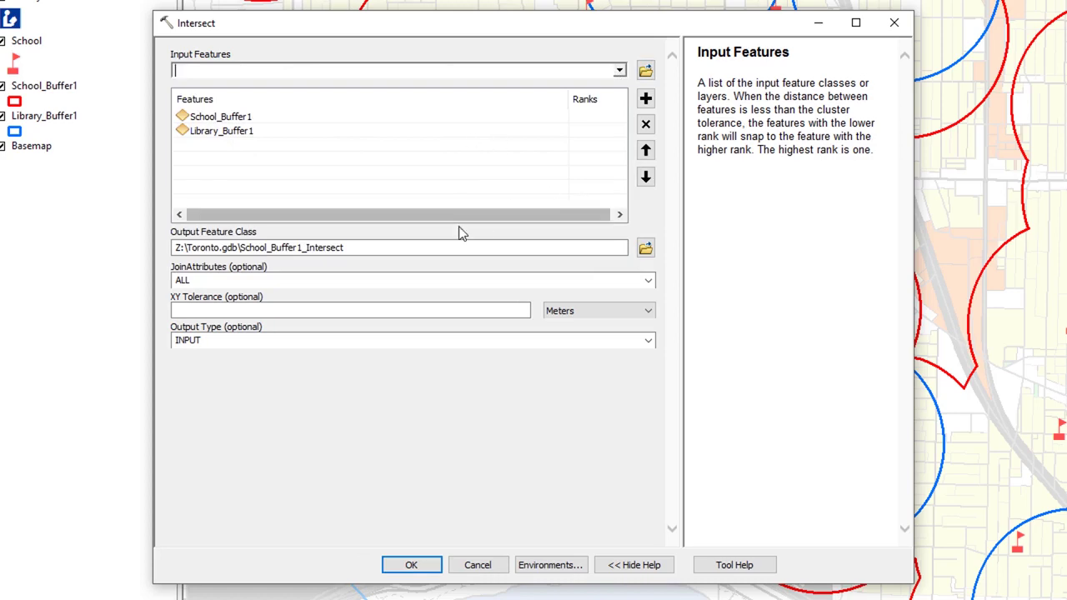
pyautogui.click(381, 248)
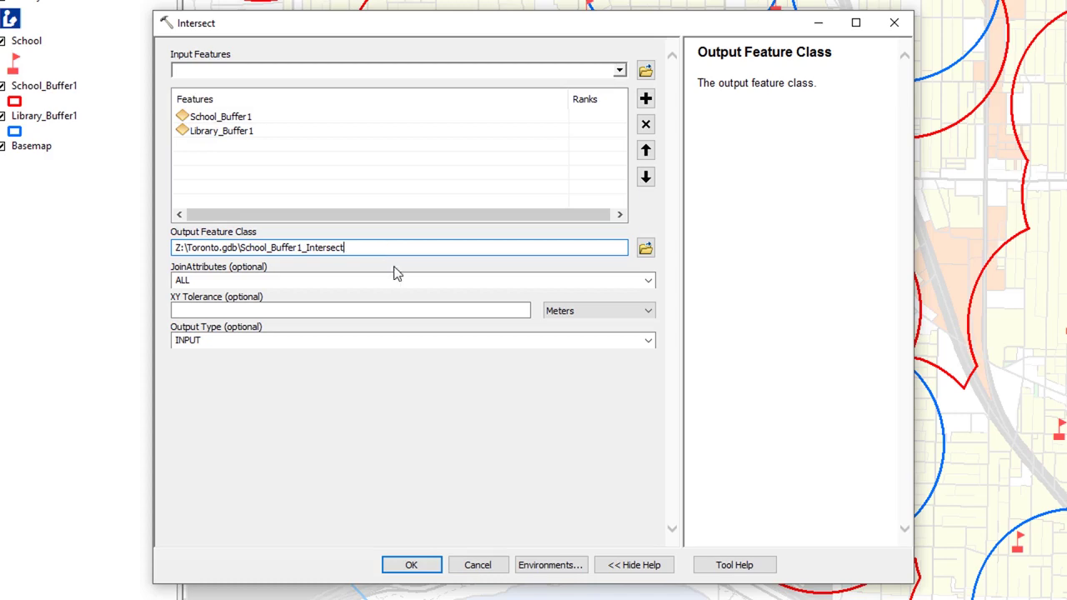
pyautogui.click(525, 399)
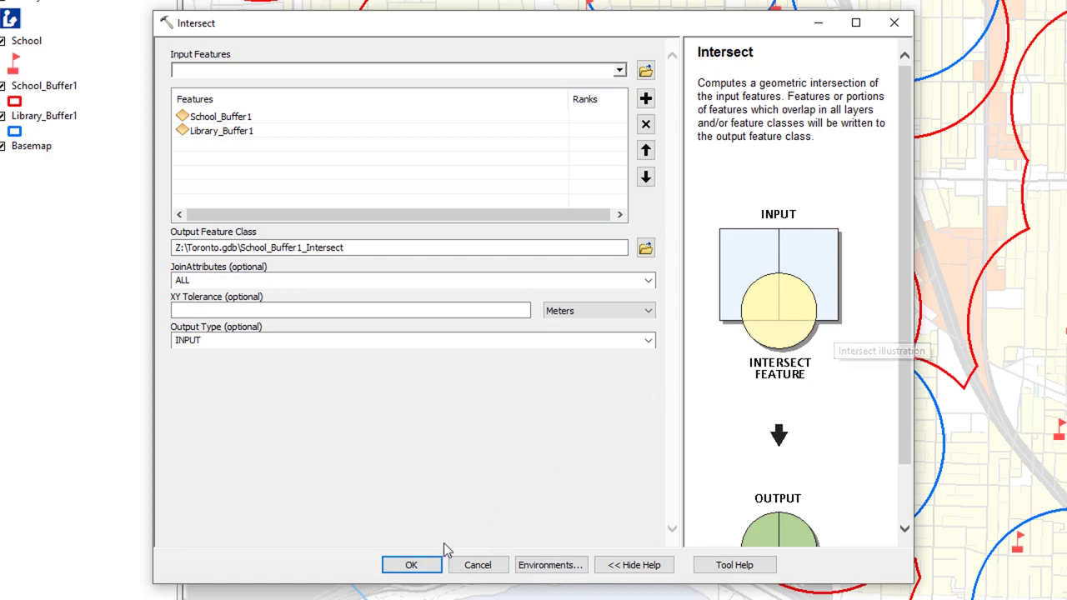
pyautogui.click(411, 565)
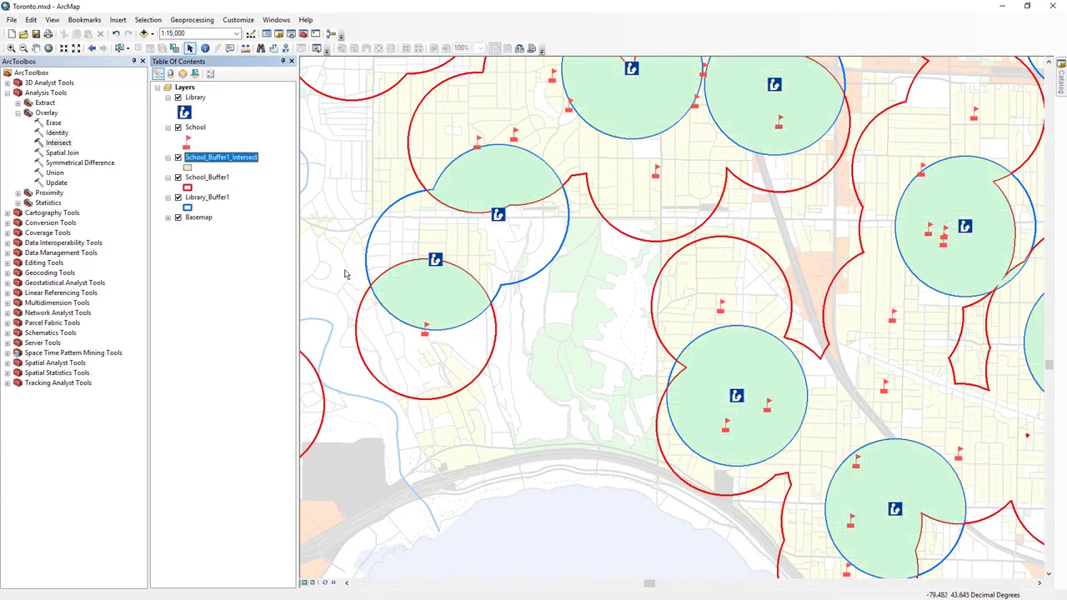
# Step: Change the School_Buffer1_Intersect symbol's fill colour to red
pyautogui.click(191, 168)
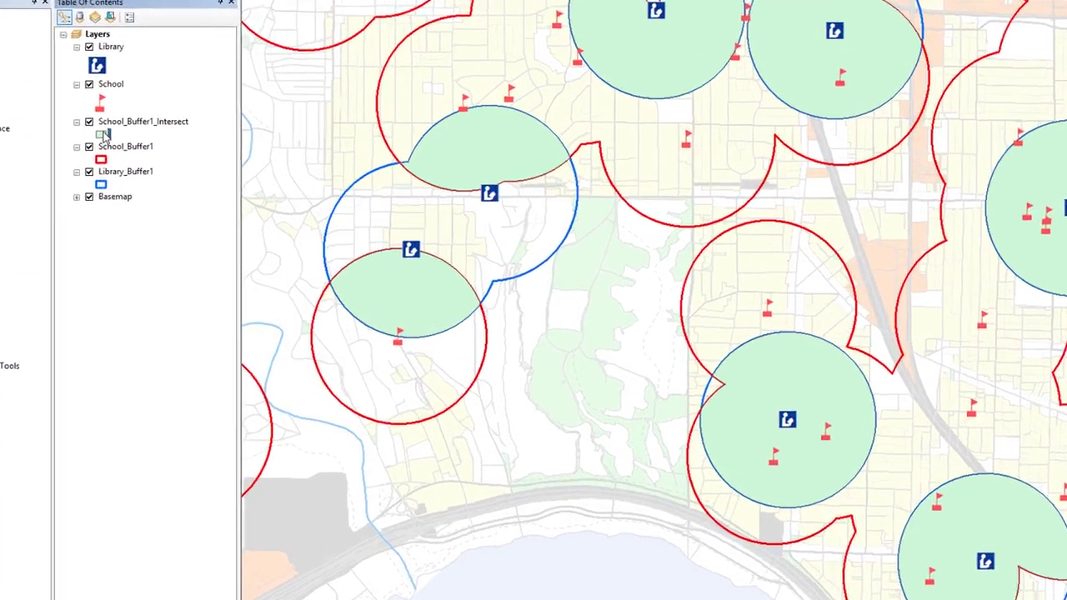
pyautogui.click(105, 135)
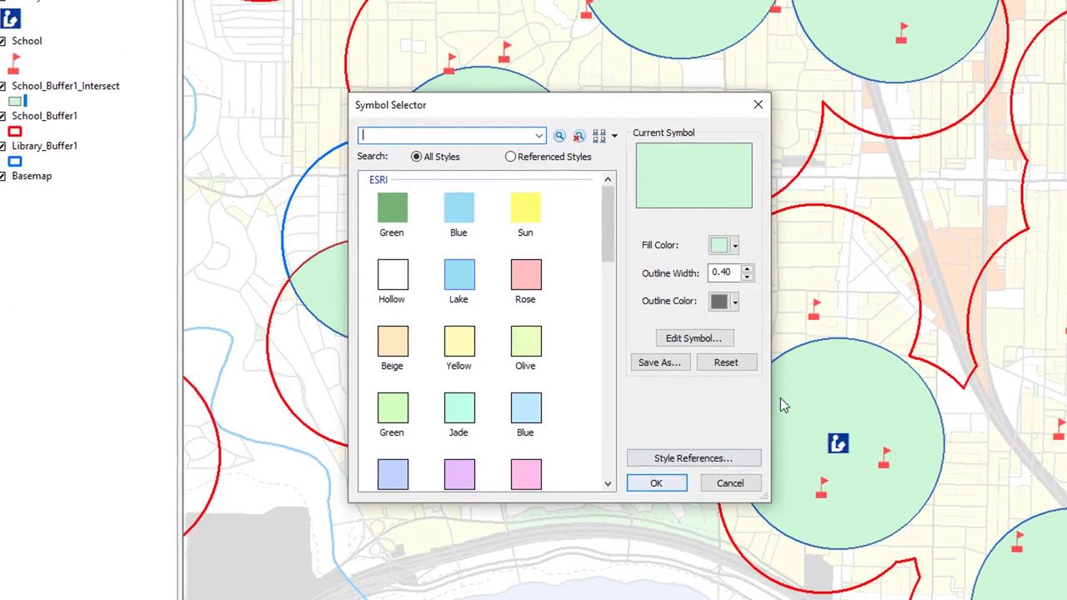
pyautogui.click(734, 245)
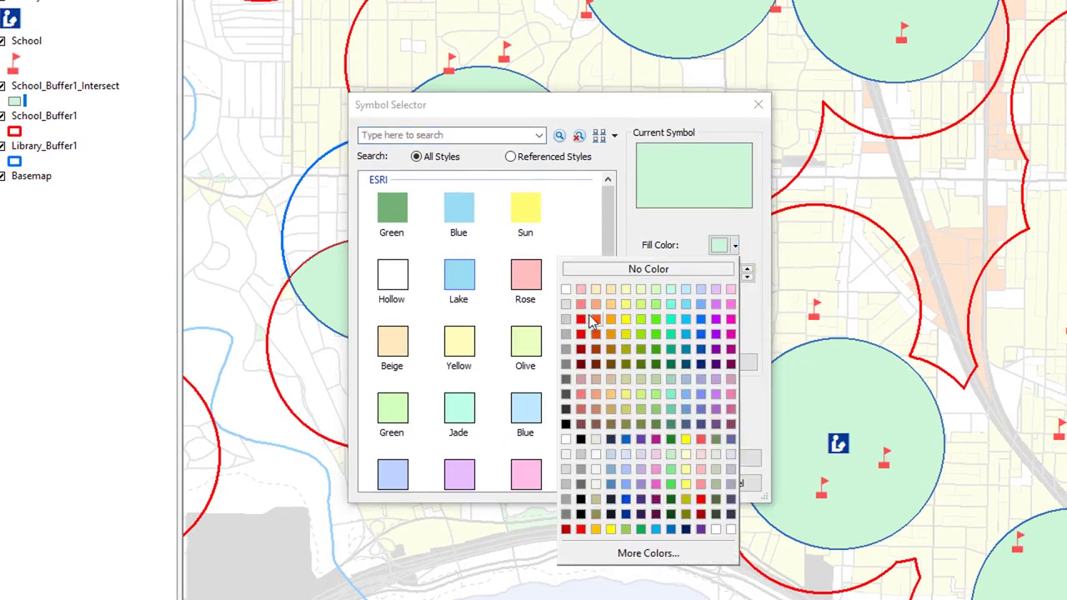
pyautogui.click(581, 304)
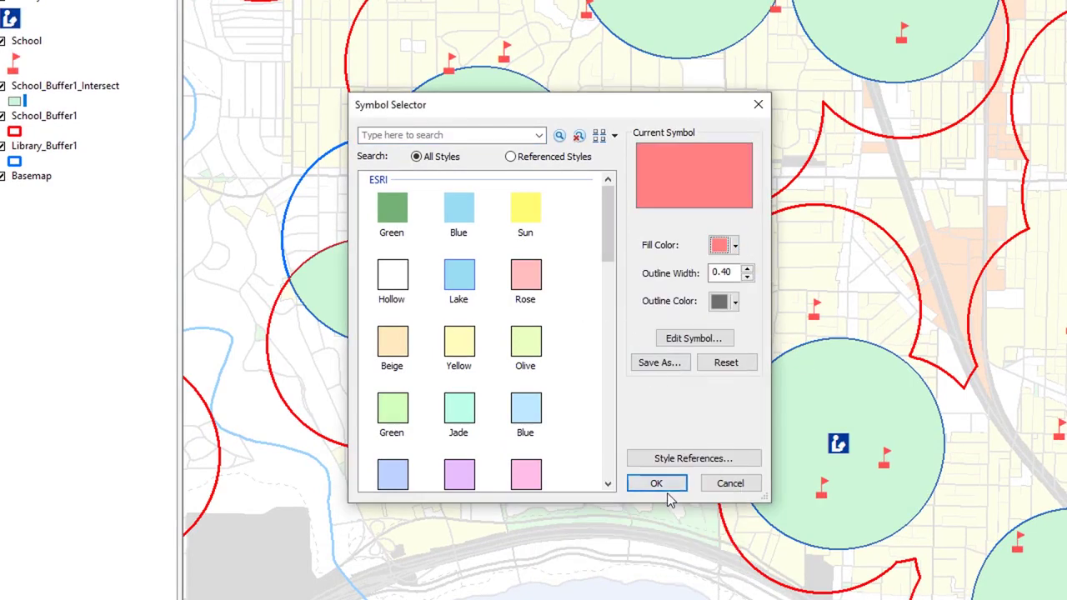
pyautogui.click(671, 486)
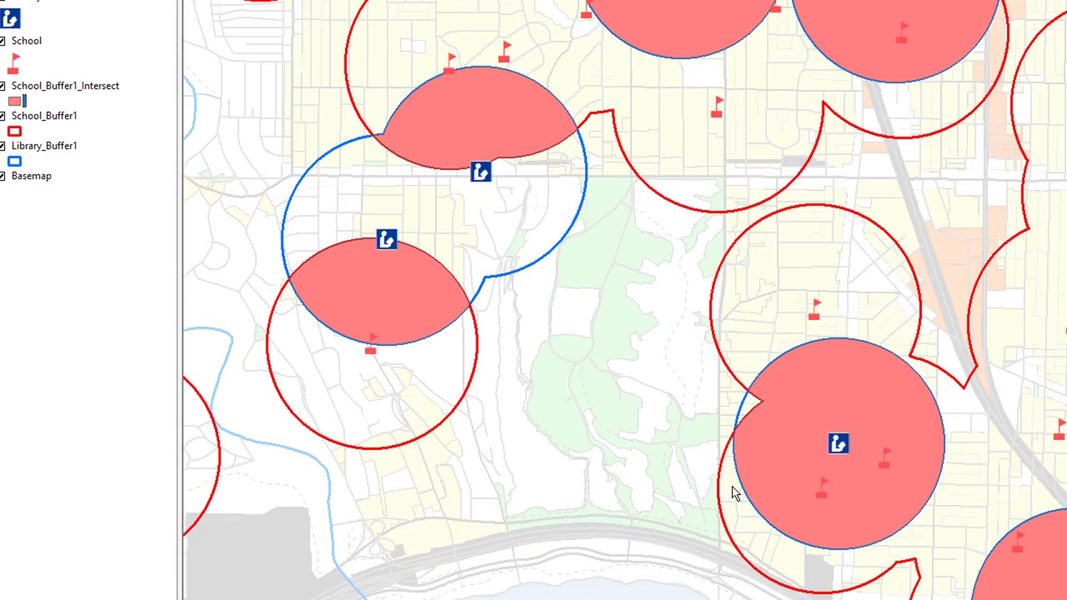